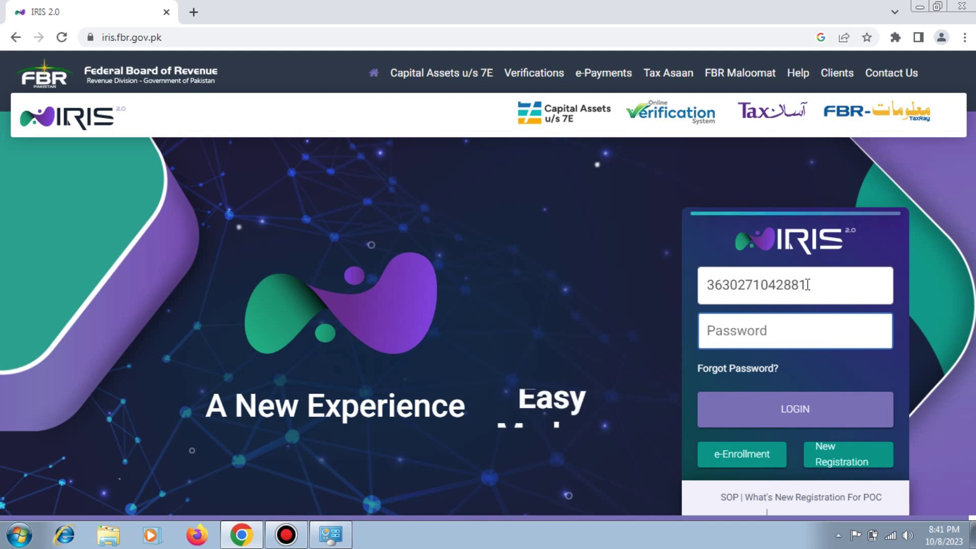
# - Enter the account password, log in to the portal, and save the login credentials in the browser
pyautogui.write('••')
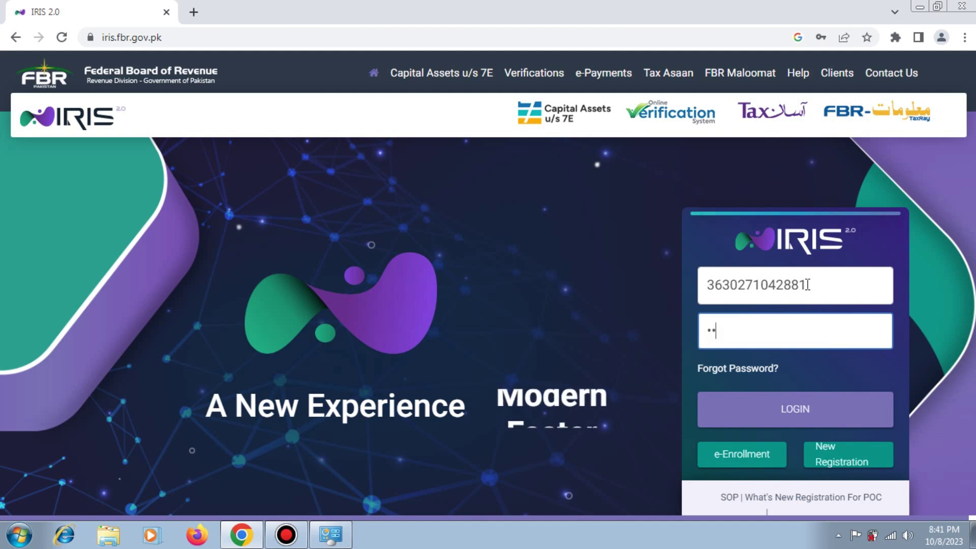
pyautogui.write('•')
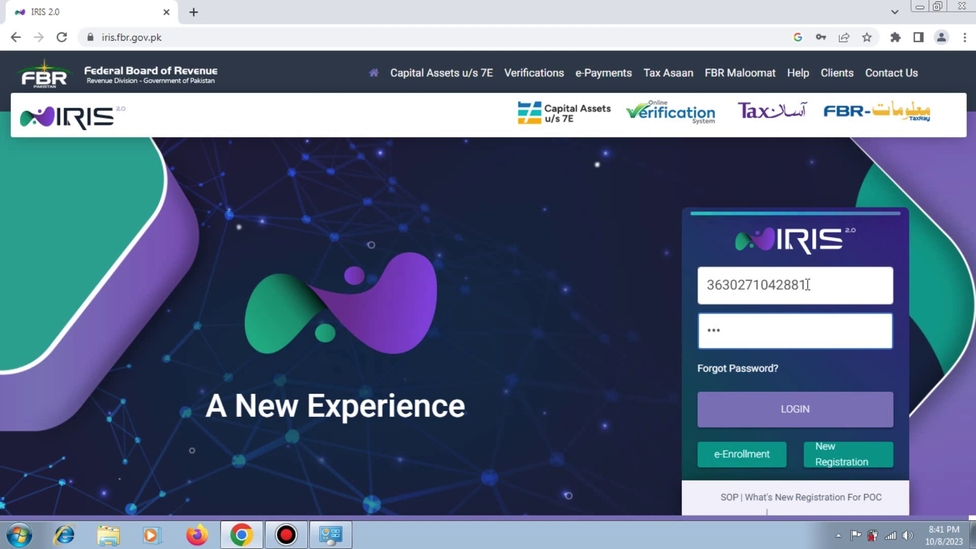
pyautogui.write('•••••')
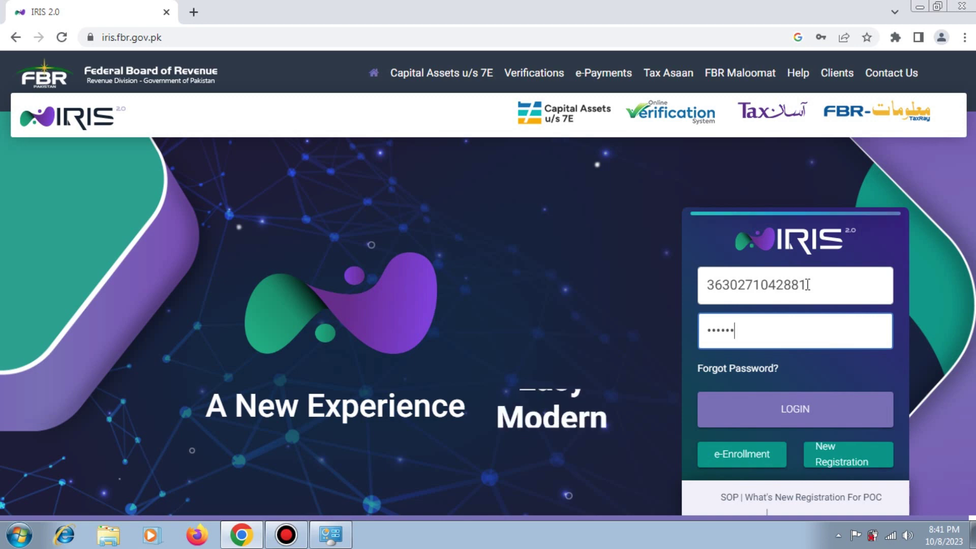
pyautogui.press('Return')
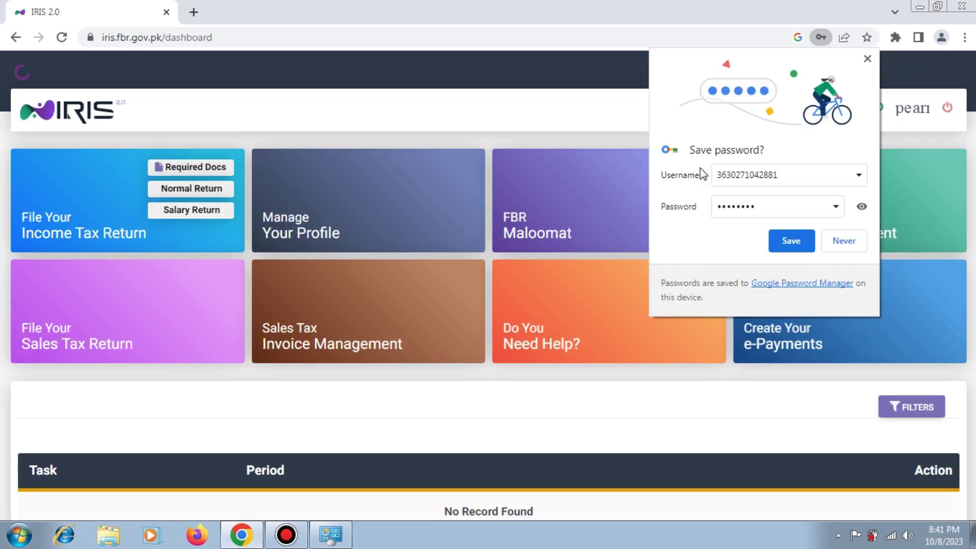
pyautogui.click(791, 241)
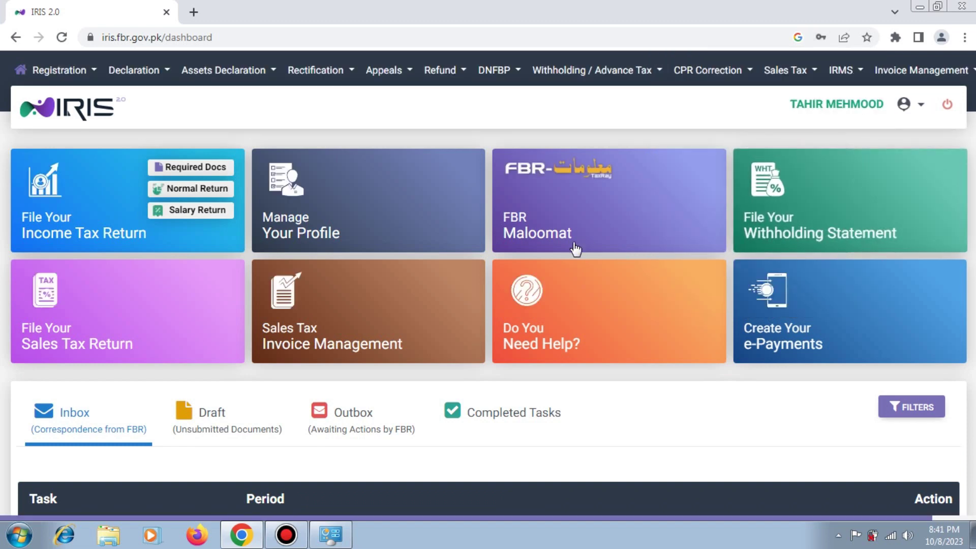
pyautogui.moveTo(768, 239)
pyautogui.click(298, 540)
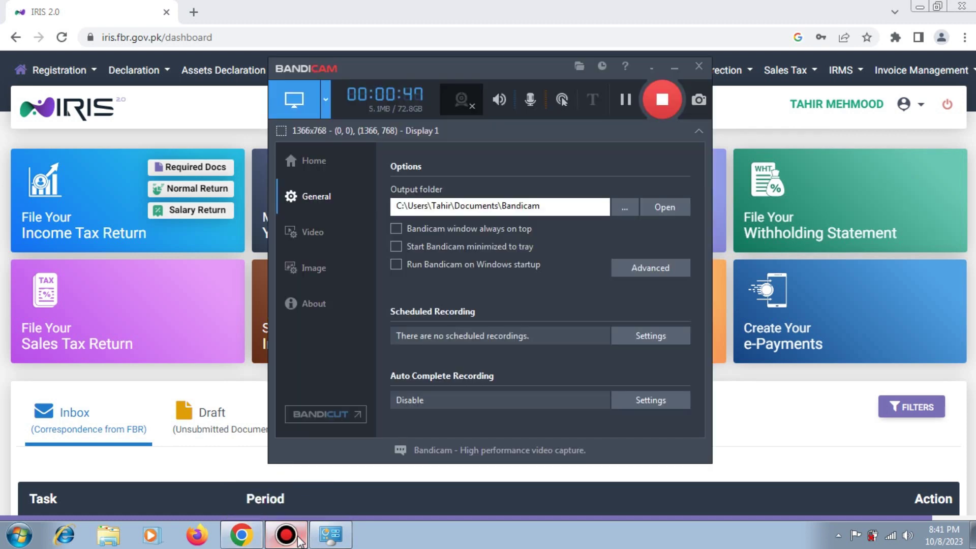
pyautogui.click(298, 539)
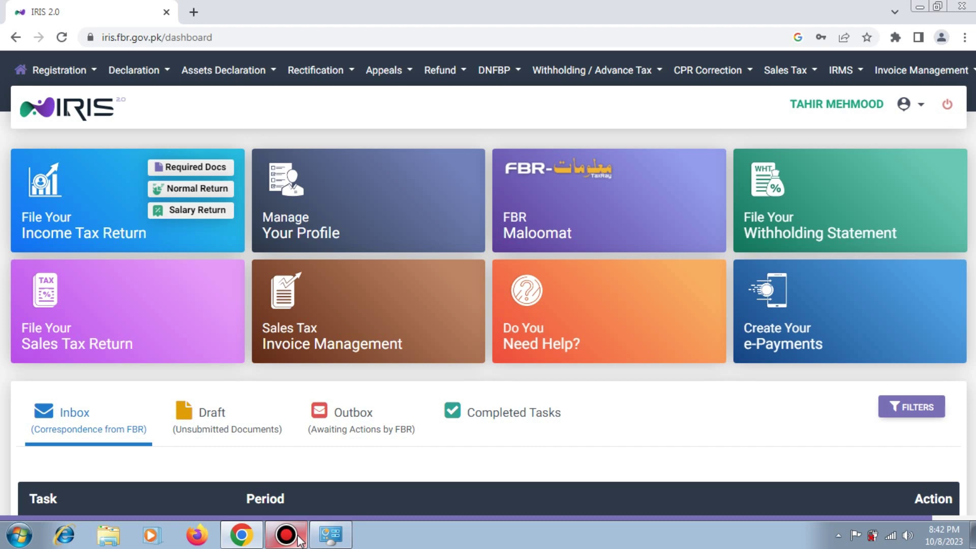
# - Open the tax year 2022 114(1) salary return filed on notice from the completed declaration tasks
pyautogui.scroll(-4, 508, 376)
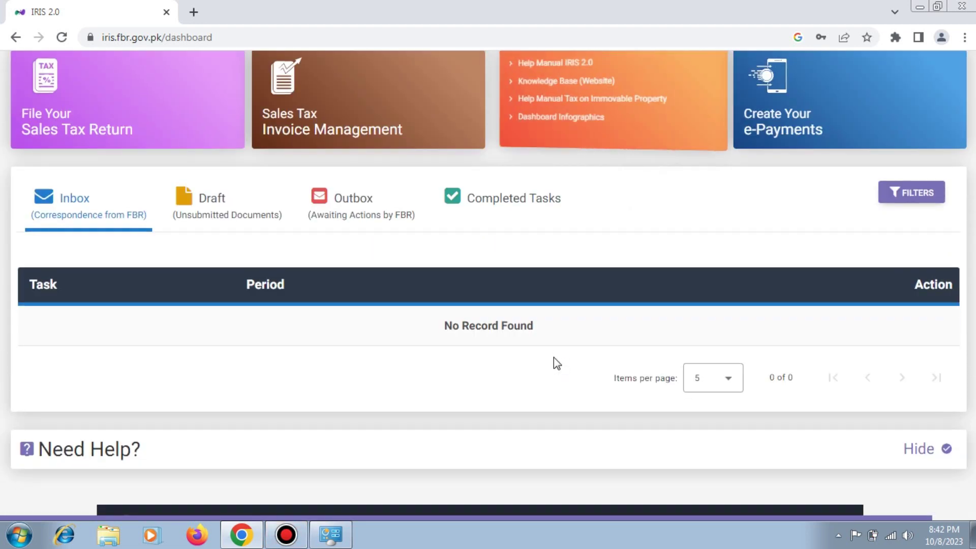
pyautogui.click(509, 208)
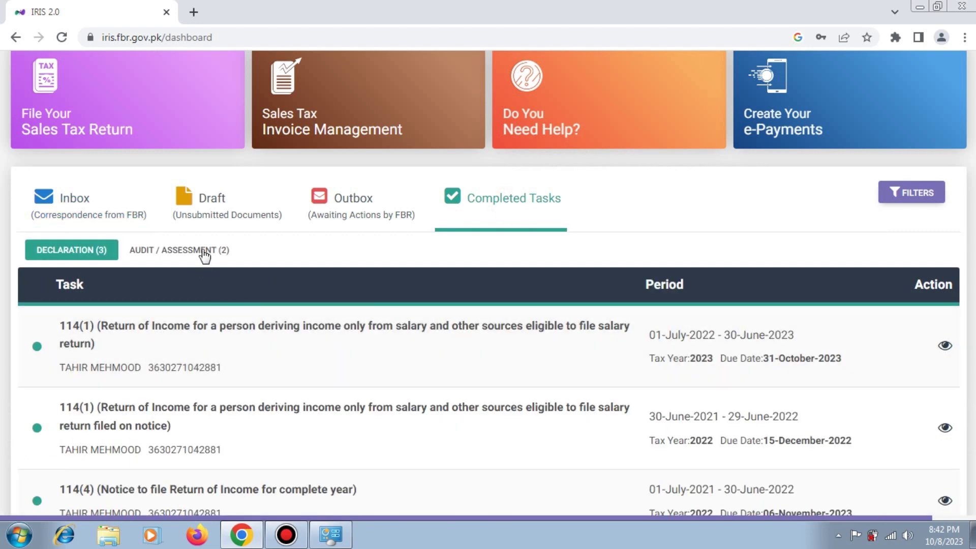
pyautogui.scroll(-3, 349, 372)
pyautogui.scroll(3, 568, 305)
pyautogui.scroll(-3, 737, 315)
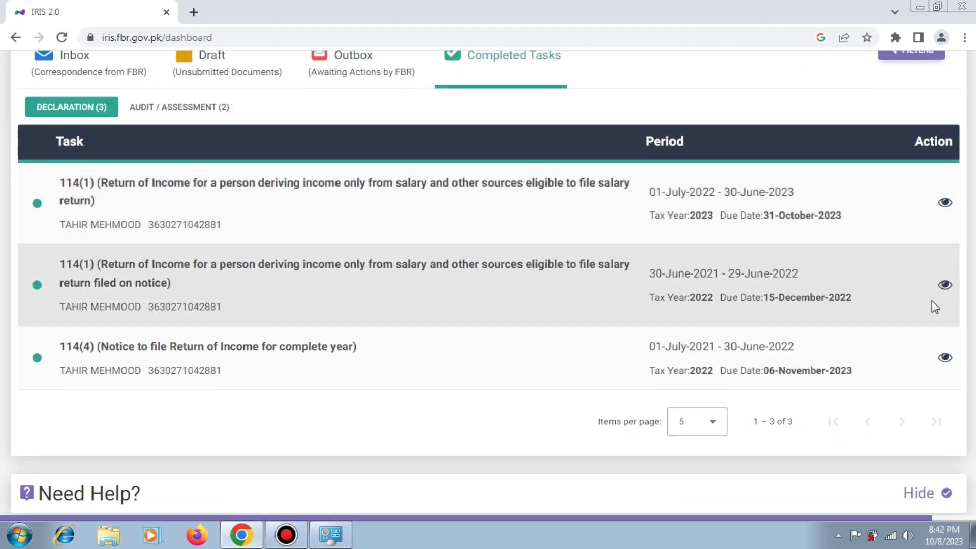
pyautogui.click(944, 285)
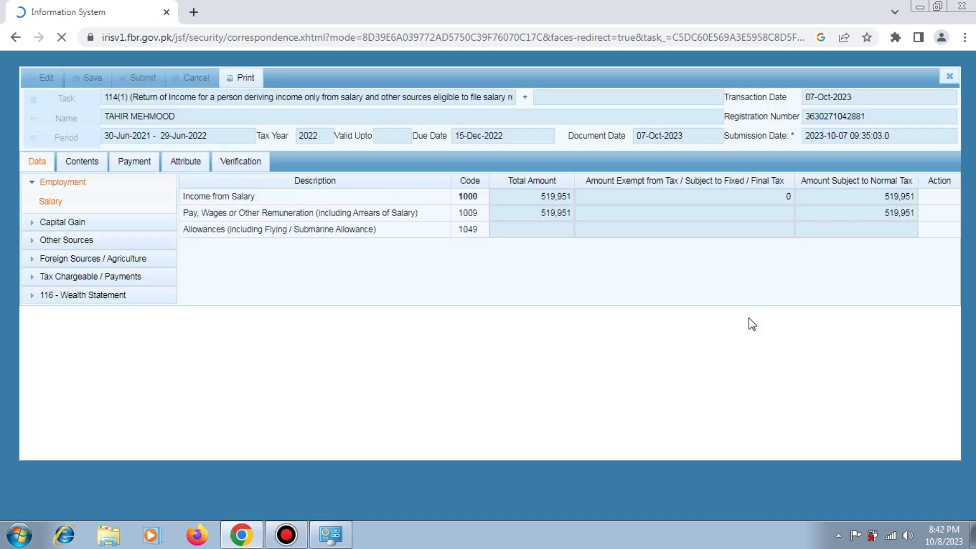
pyautogui.click(784, 266)
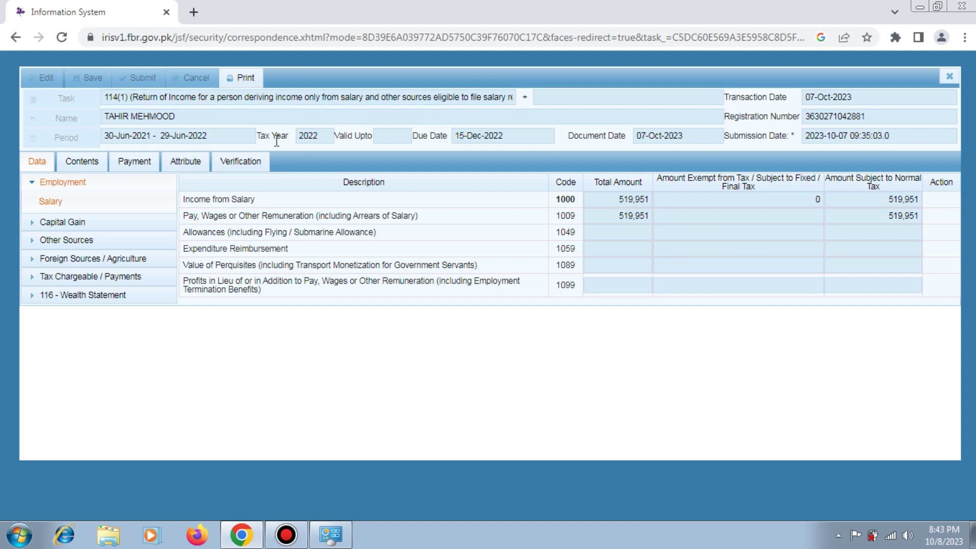
# - Examine the Salary data under Employment, checking the total amounts for codes 1000 and 1009
pyautogui.click(58, 188)
pyautogui.click(56, 184)
pyautogui.click(67, 202)
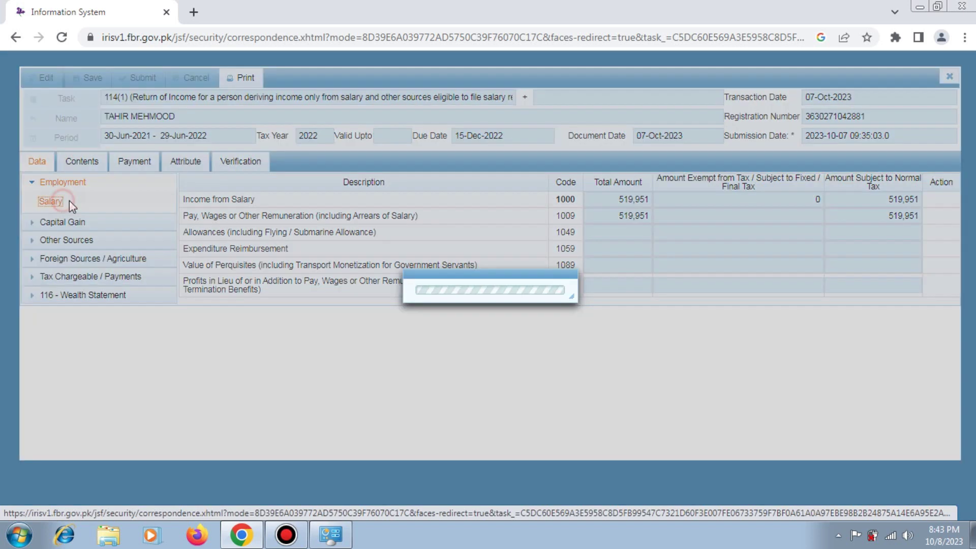
pyautogui.click(632, 200)
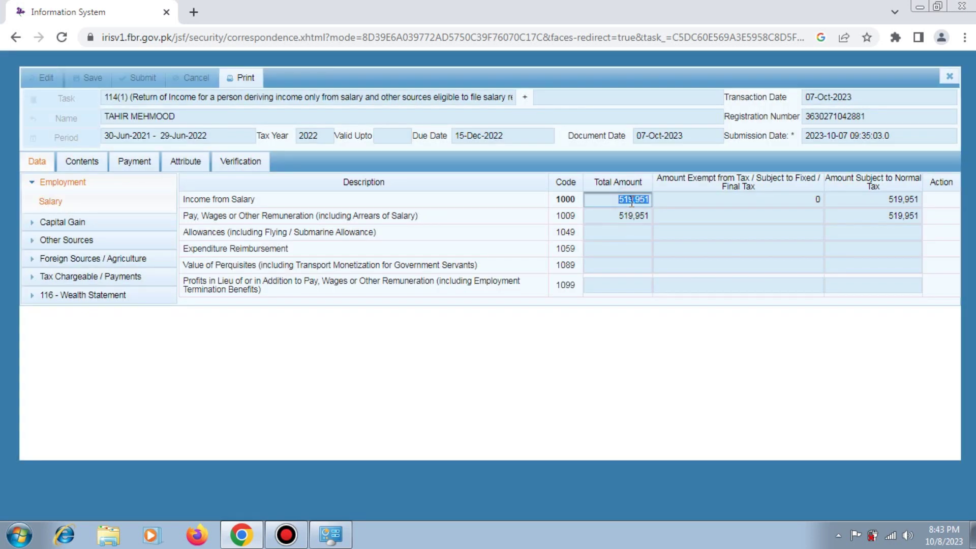
pyautogui.click(630, 215)
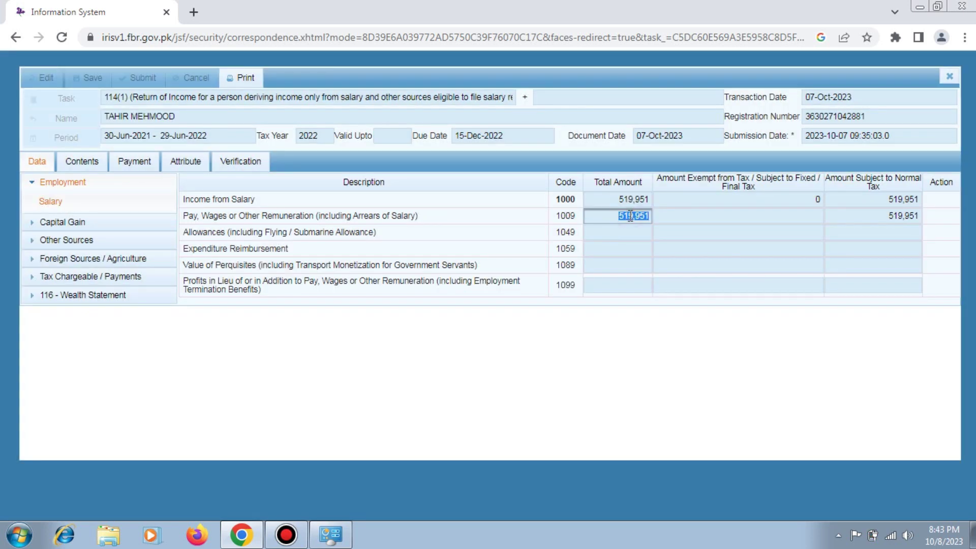
pyautogui.doubleClick(565, 216)
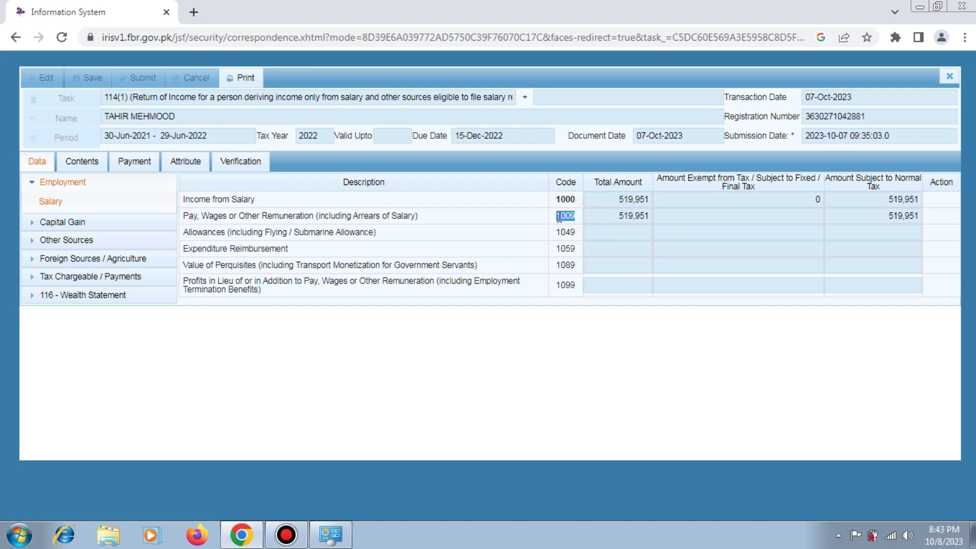
pyautogui.click(627, 217)
pyautogui.press('Tab')
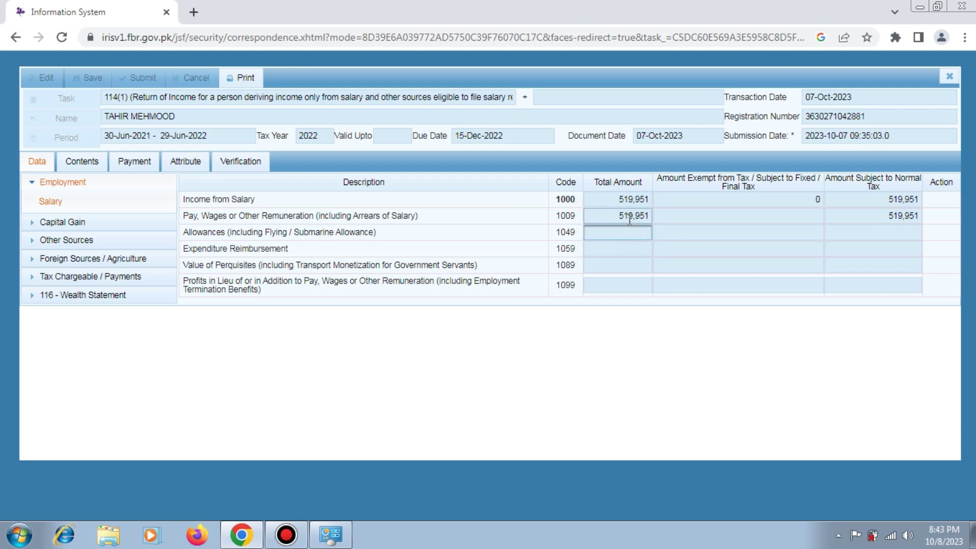
pyautogui.click(629, 218)
pyautogui.click(629, 198)
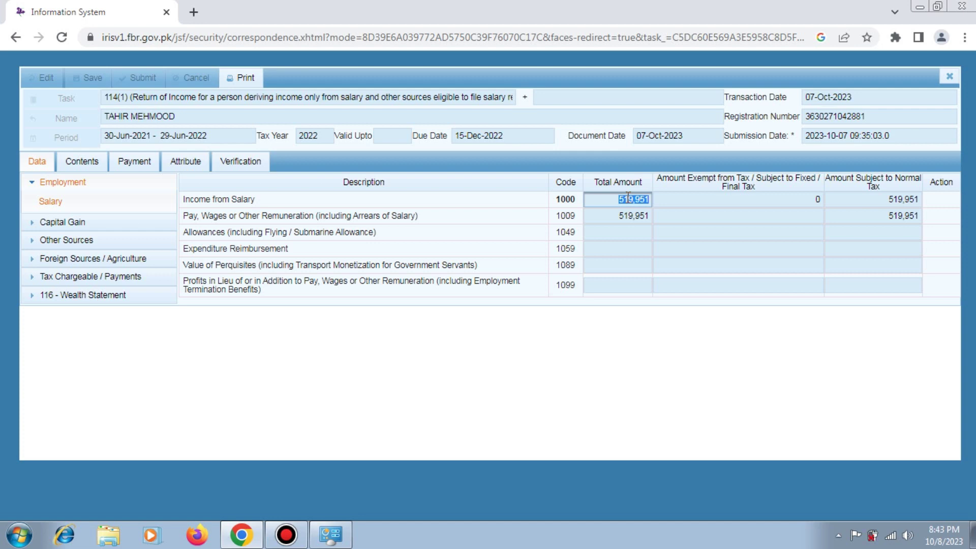
# - Review the Computations under Tax Chargeable / Payments, including the exempt amount of Income from Salary and the withholding tax rows
pyautogui.click(45, 278)
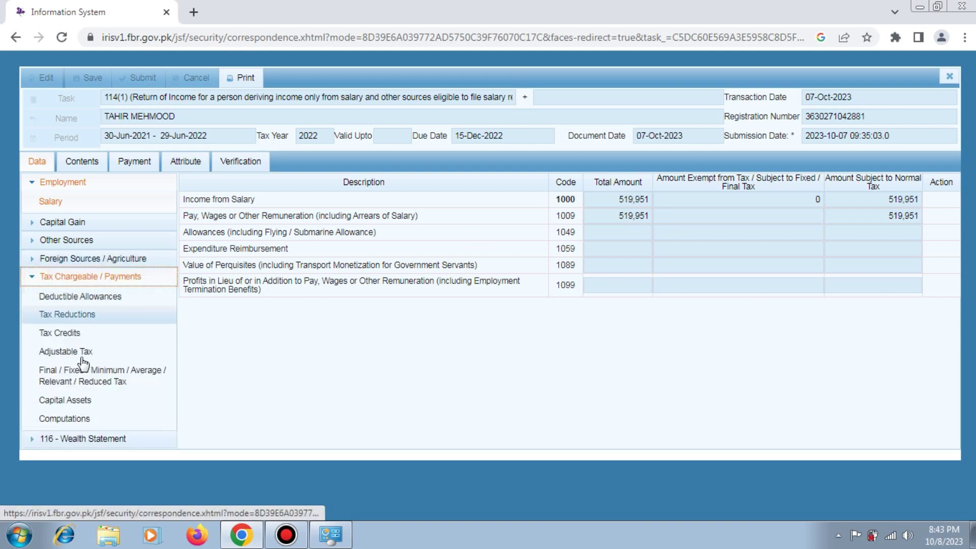
pyautogui.click(73, 417)
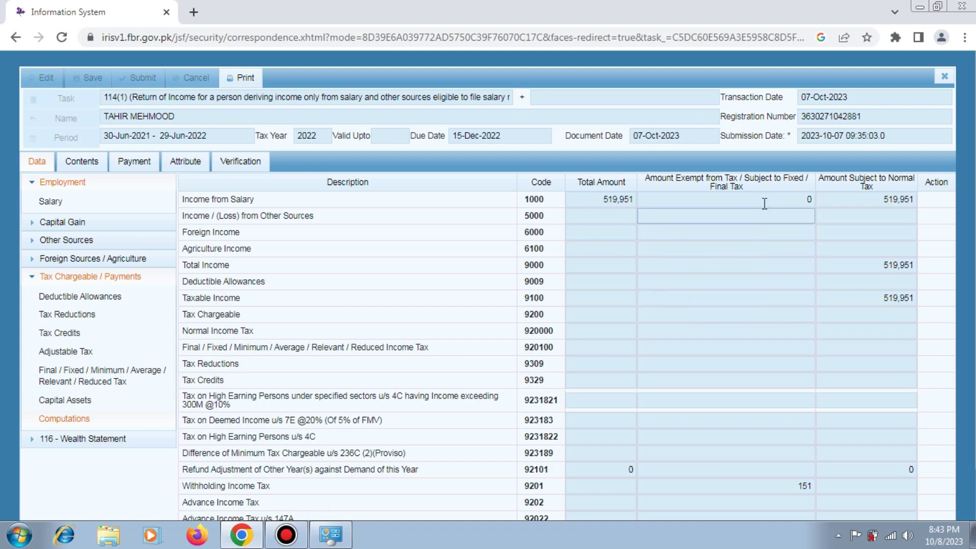
pyautogui.click(793, 198)
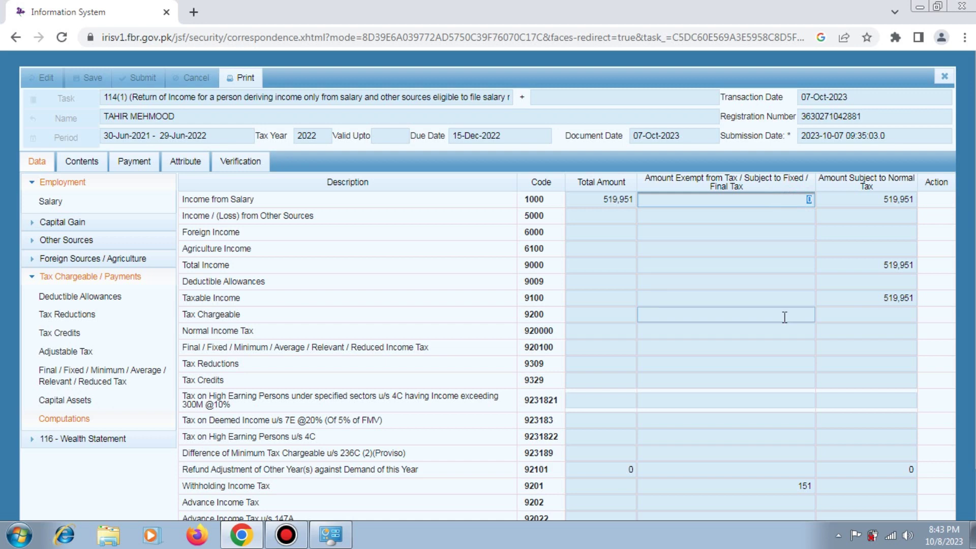
pyautogui.scroll(-1, 813, 300)
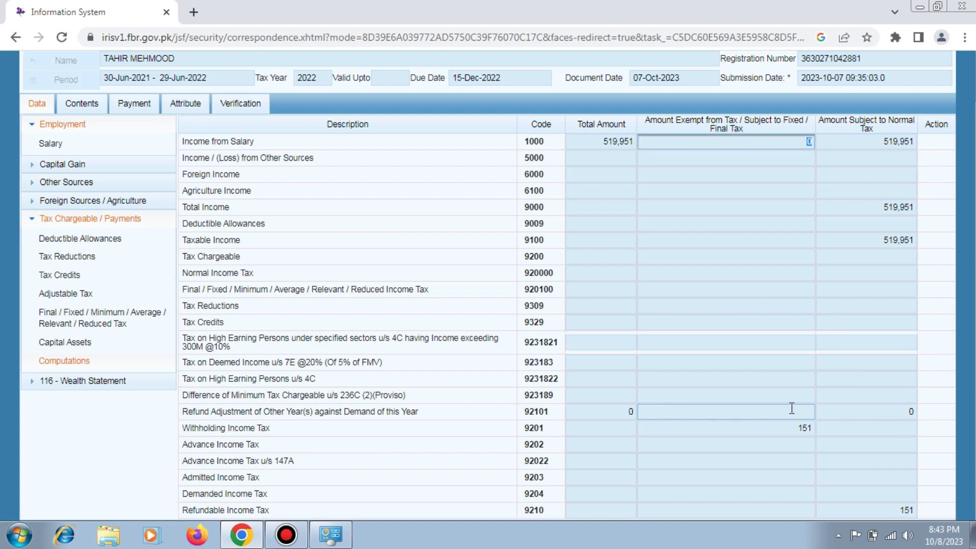
# - Check the tax deducted on the two Cellphone Bill u/s 236(1)(a) rows in Adjustable Tax, and return to Computations
pyautogui.click(64, 294)
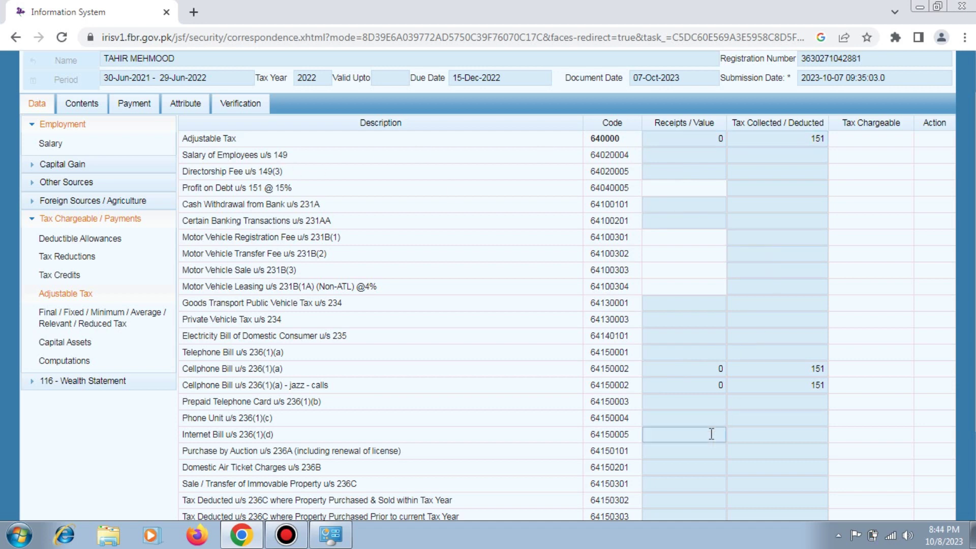
pyautogui.tripleClick(260, 366)
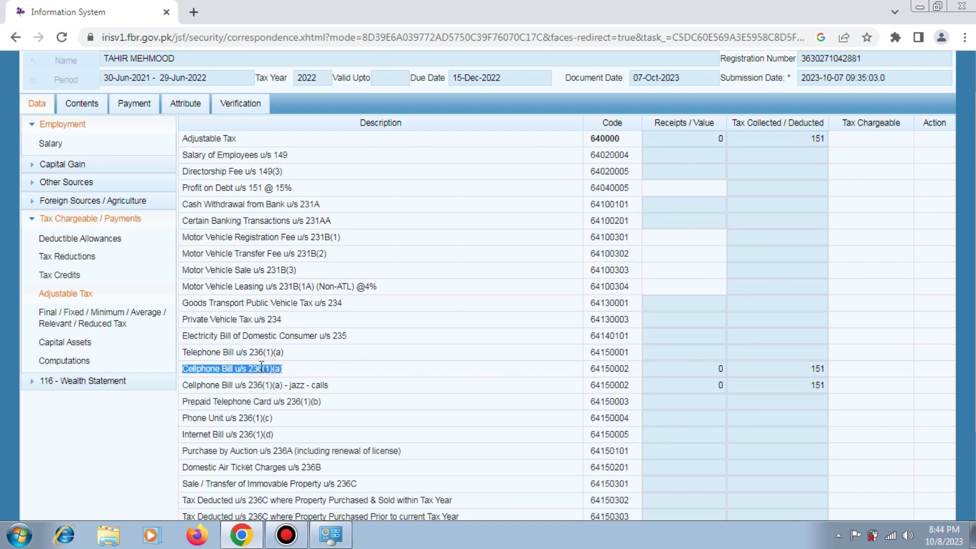
pyautogui.click(261, 366)
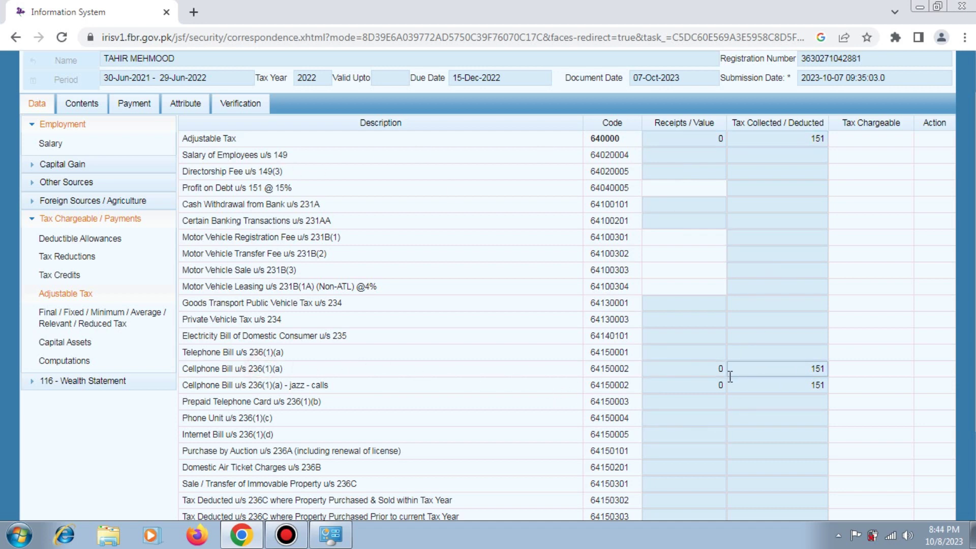
pyautogui.doubleClick(801, 372)
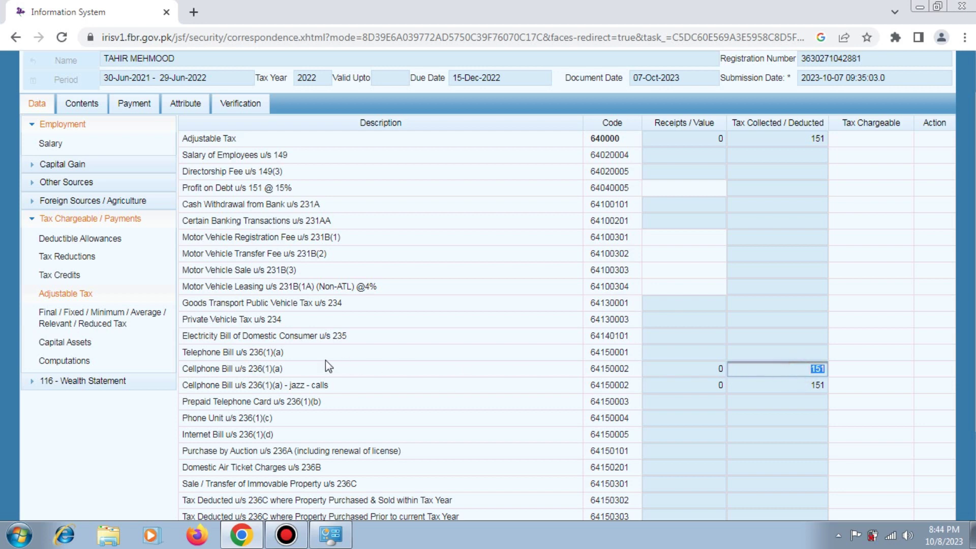
pyautogui.click(821, 385)
pyautogui.doubleClick(819, 385)
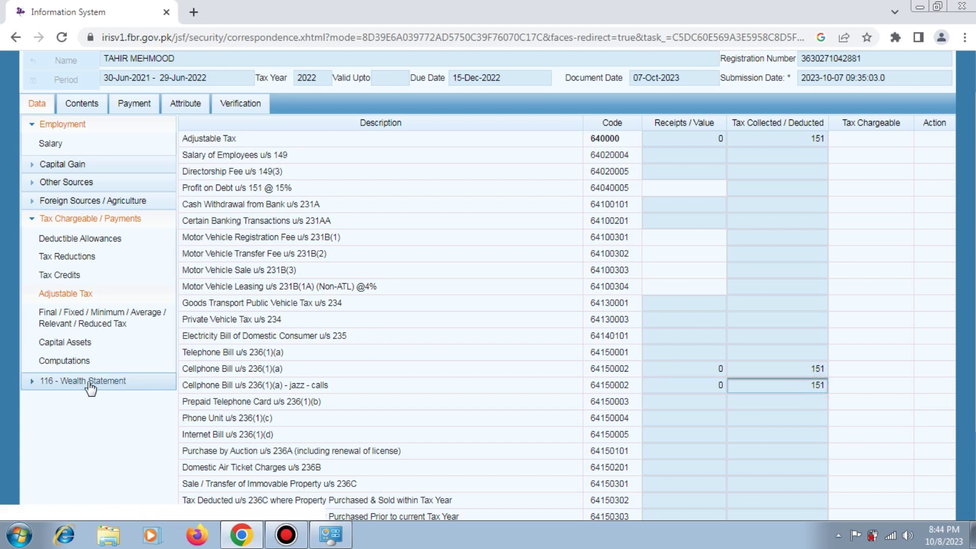
pyautogui.click(64, 360)
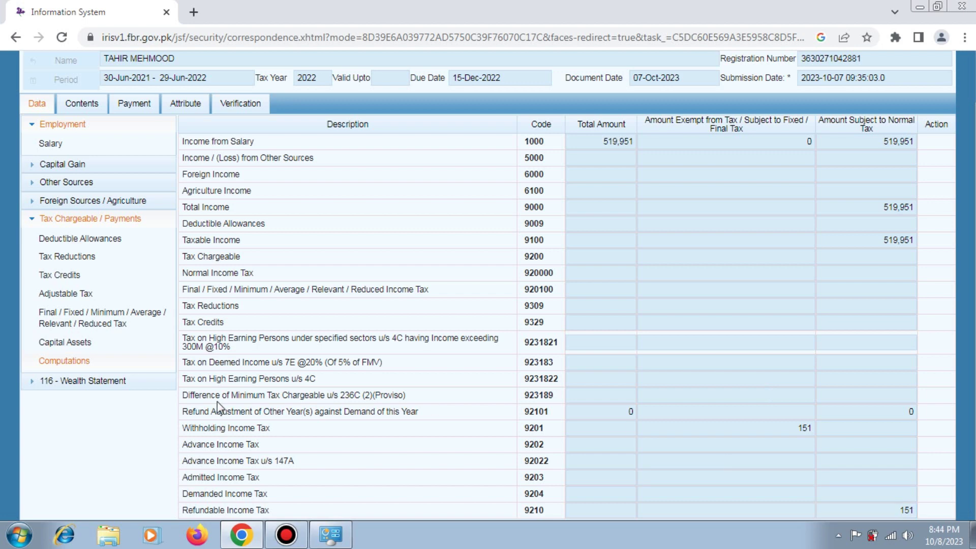
# - Examine the Personal Expenses in the 116 - Wealth Statement, from the total and Rent rows to Other Personal / Household Expenses
pyautogui.click(92, 387)
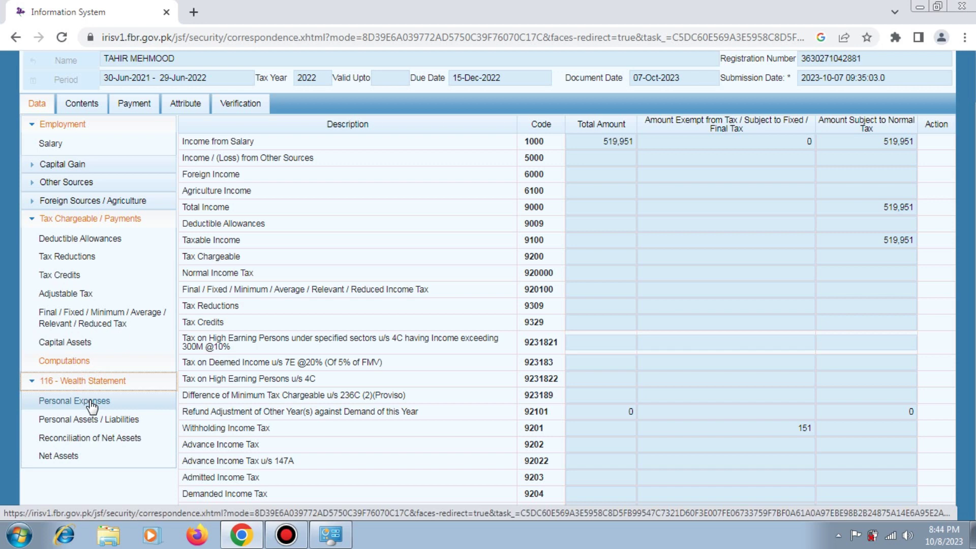
pyautogui.click(92, 402)
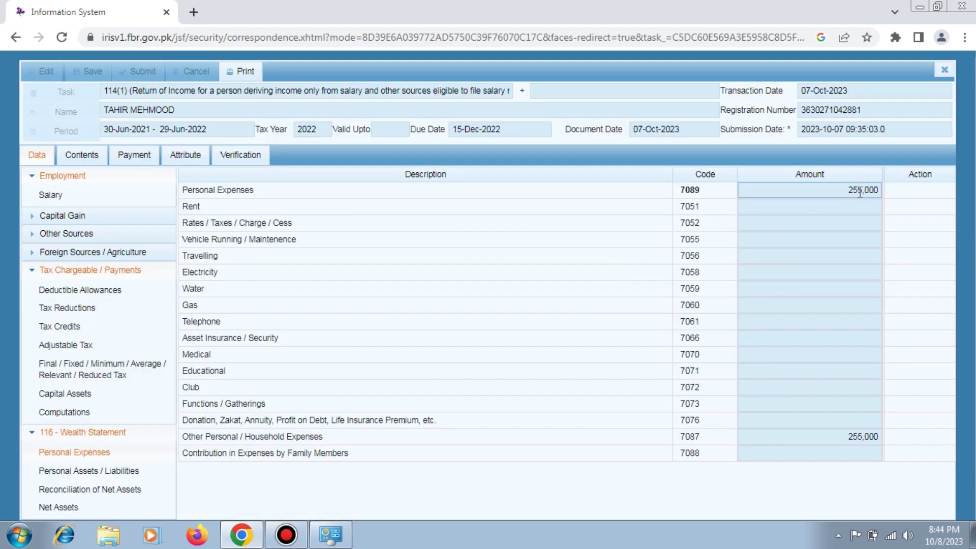
pyautogui.doubleClick(863, 190)
pyautogui.click(831, 209)
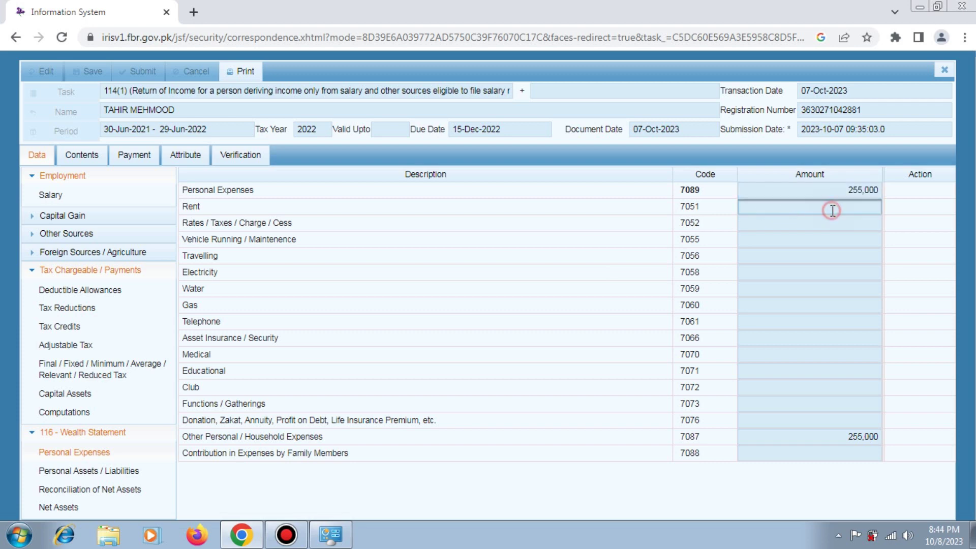
pyautogui.click(831, 210)
pyautogui.click(836, 223)
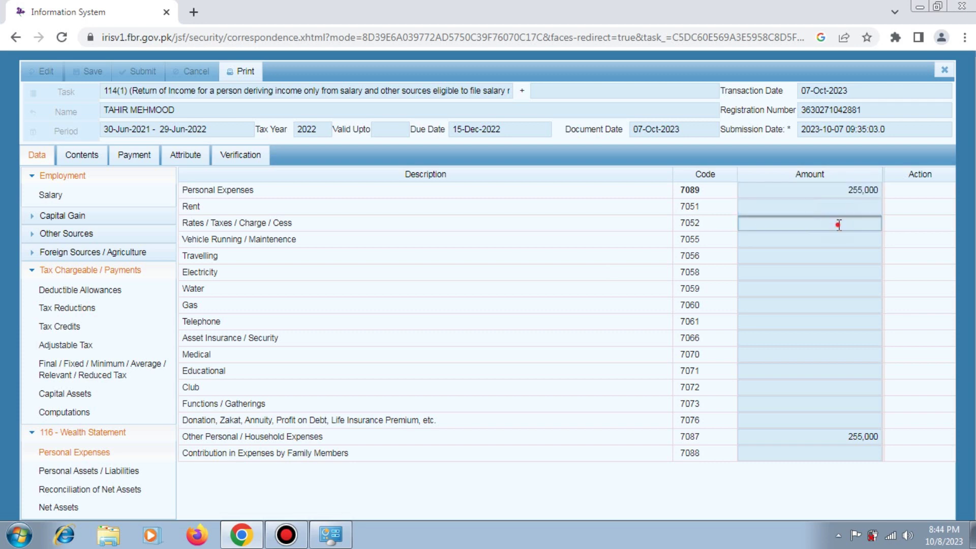
pyautogui.click(849, 257)
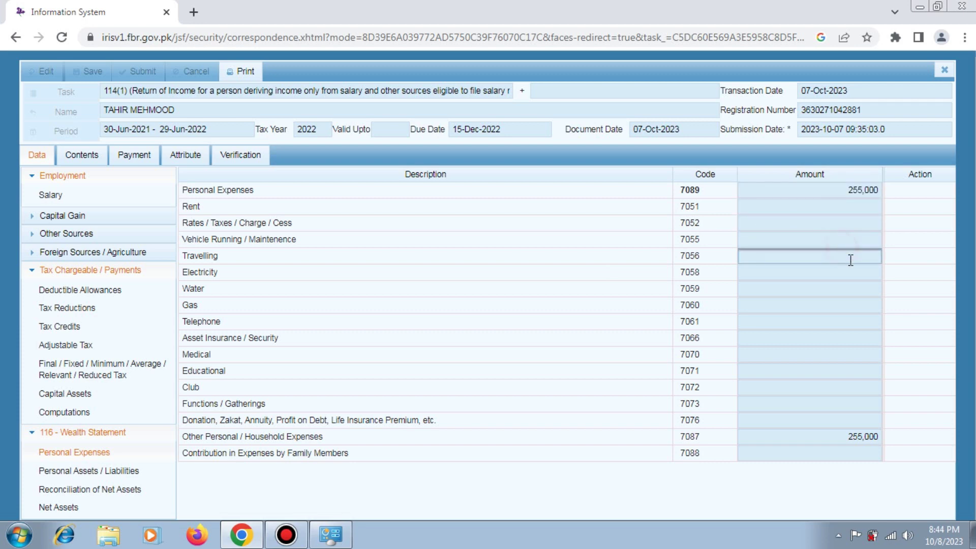
pyautogui.click(841, 211)
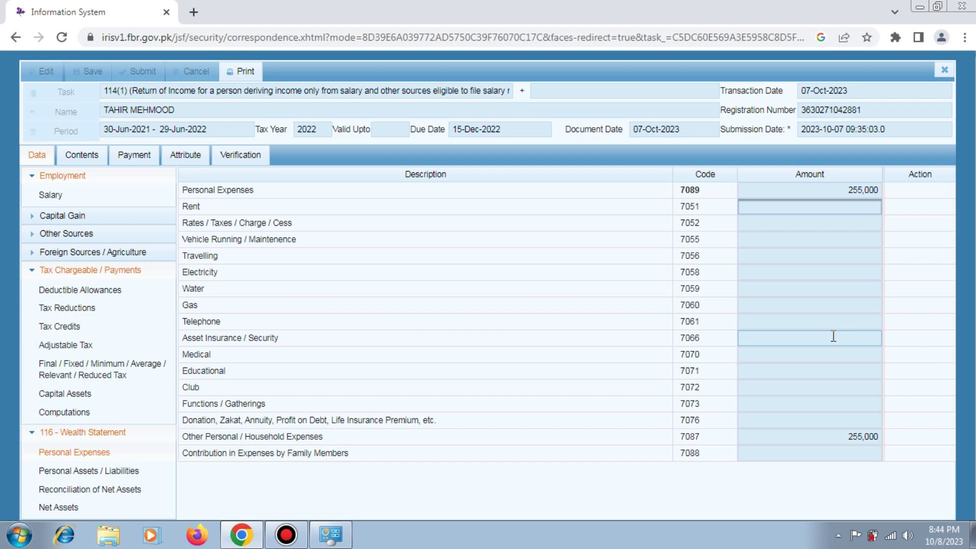
pyautogui.click(858, 441)
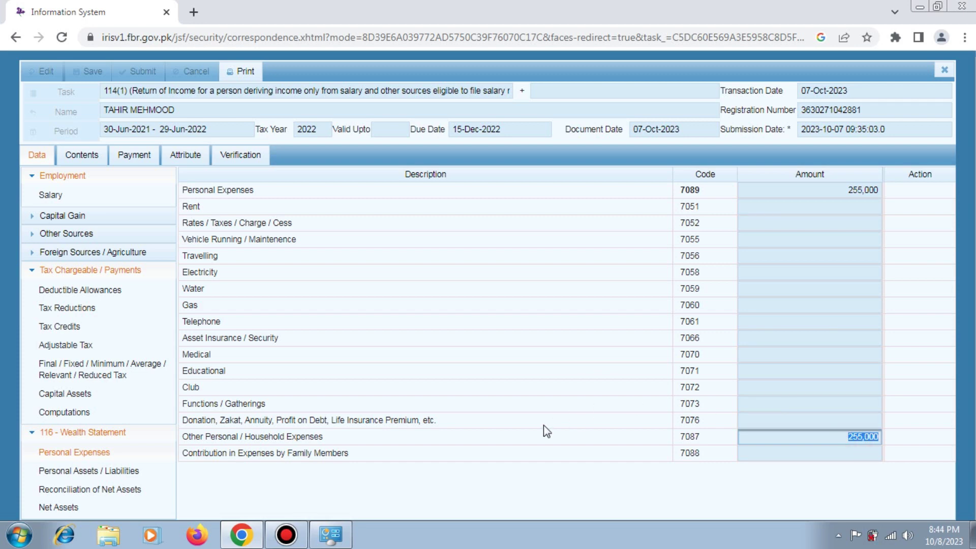
# - Examine Personal Assets / Liabilities in the Wealth Statement, from Precious Possession, Household Effect and Personal Item to Total Assets and Net Assets Current Year
pyautogui.click(118, 472)
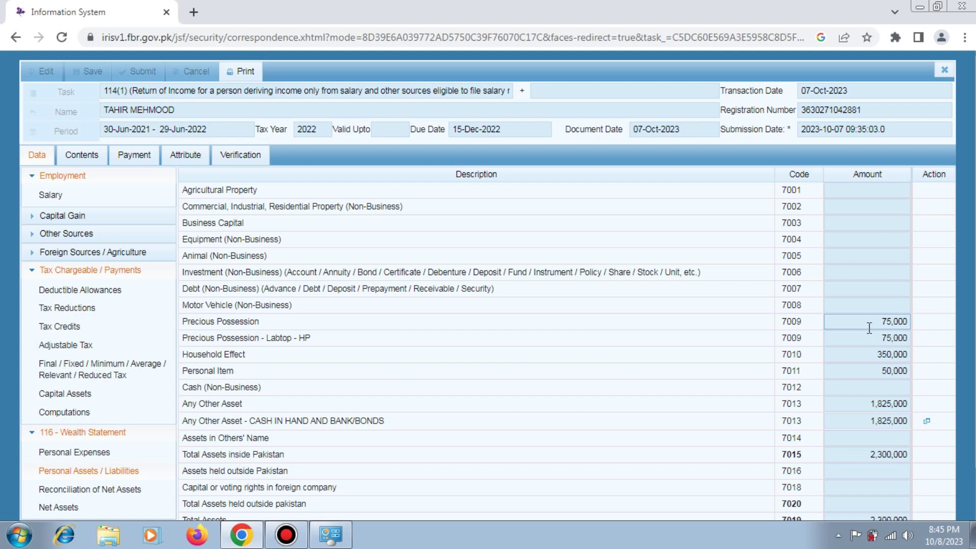
pyautogui.doubleClick(893, 325)
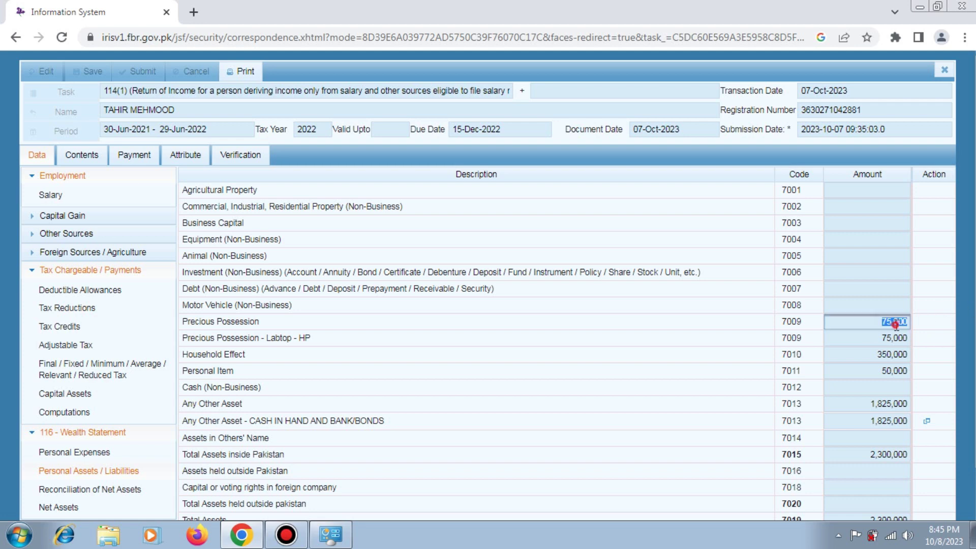
pyautogui.doubleClick(884, 335)
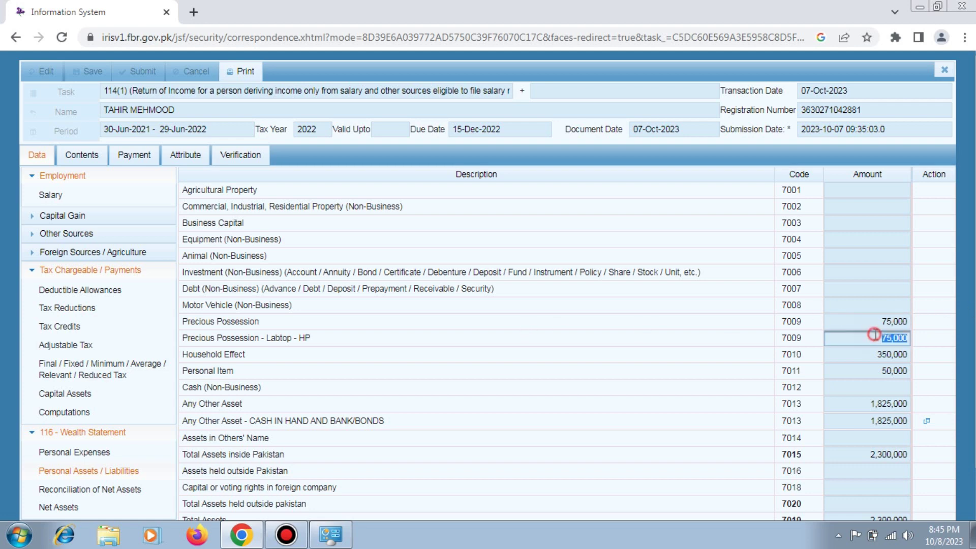
pyautogui.doubleClick(893, 356)
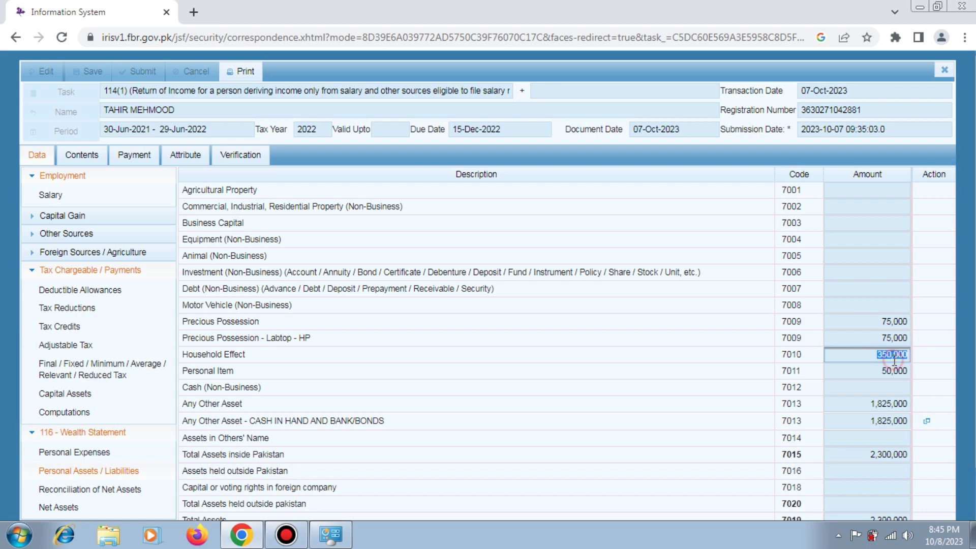
pyautogui.doubleClick(893, 372)
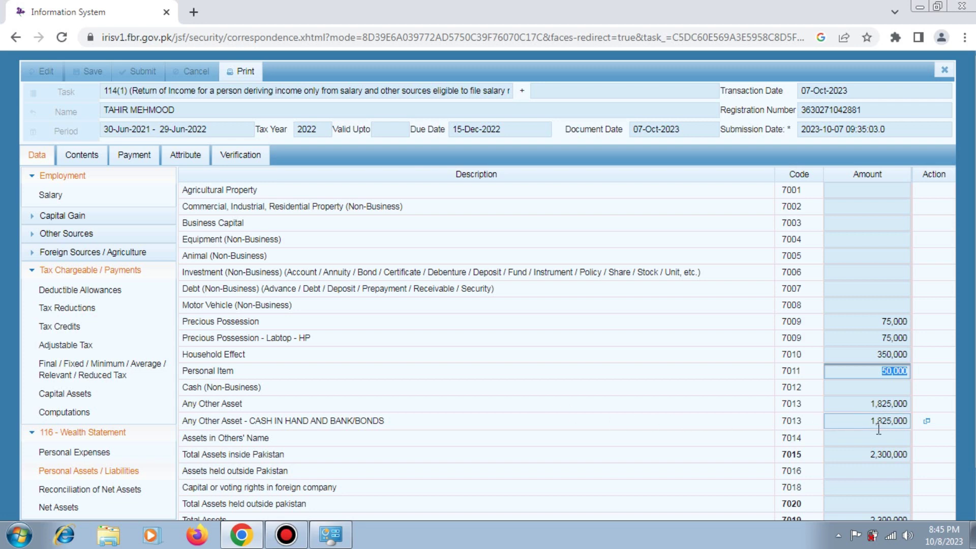
pyautogui.click(878, 456)
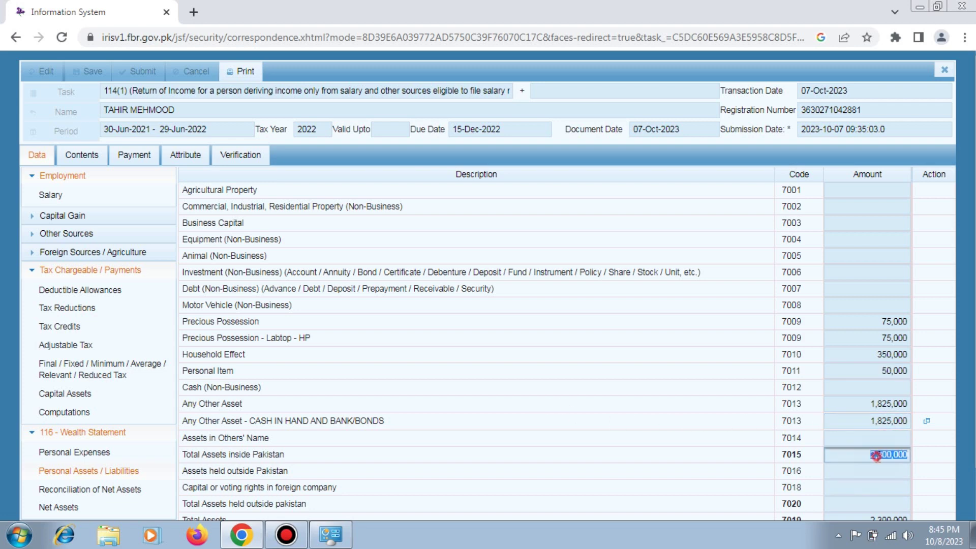
pyautogui.scroll(-1, 880, 458)
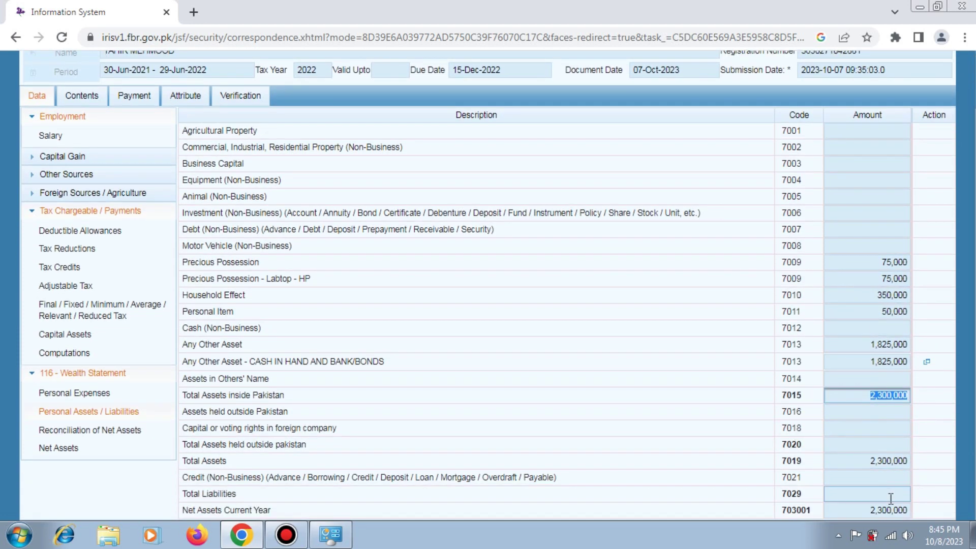
# - Open Reconciliation of Net Assets and compare the Net Assets Current Year and Net Assets Previous Year amounts
pyautogui.click(104, 432)
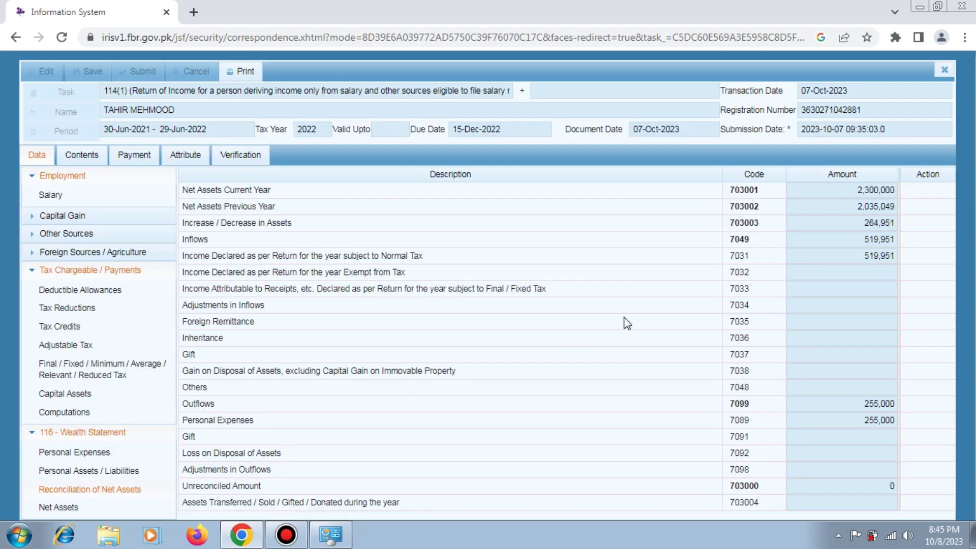
pyautogui.click(874, 190)
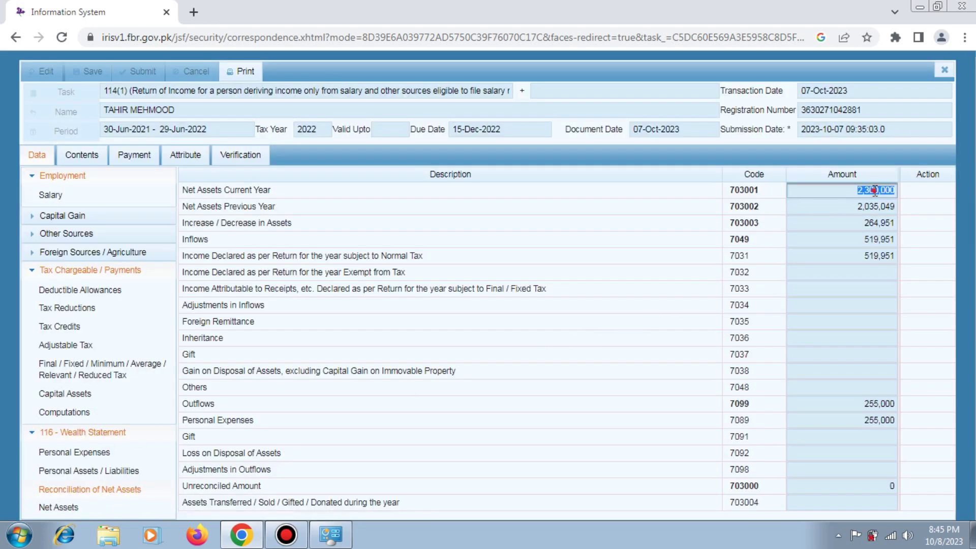
pyautogui.doubleClick(874, 190)
pyautogui.click(878, 207)
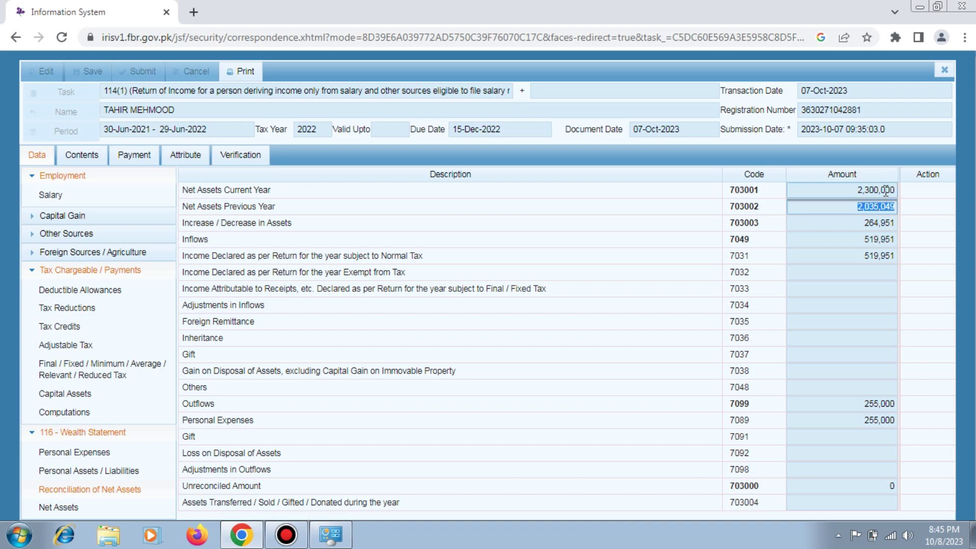
pyautogui.click(884, 189)
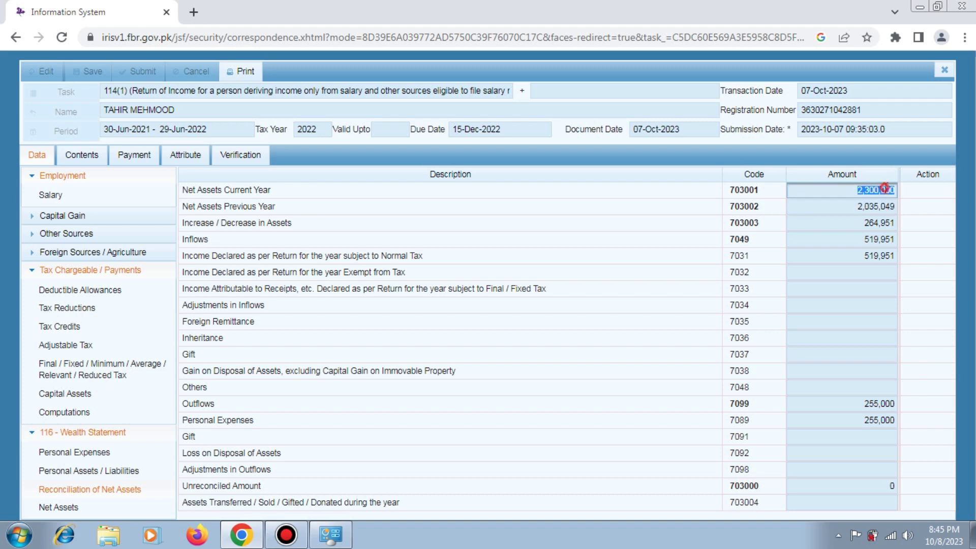
# - Check the Inflows, Outflows, Increase / Decrease in Assets and Unreconciled Amount in the reconciliation, and close the tax year 2022 return
pyautogui.click(885, 240)
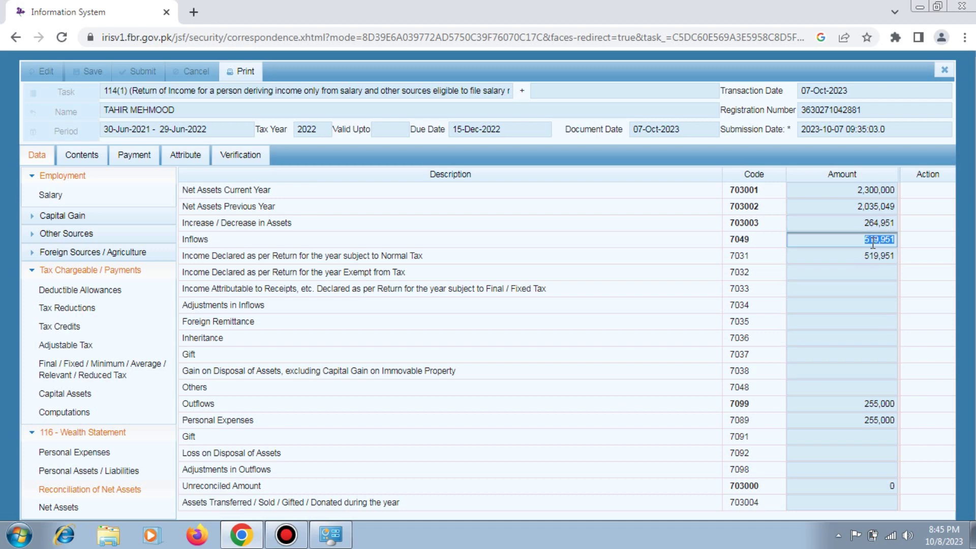
pyautogui.click(873, 243)
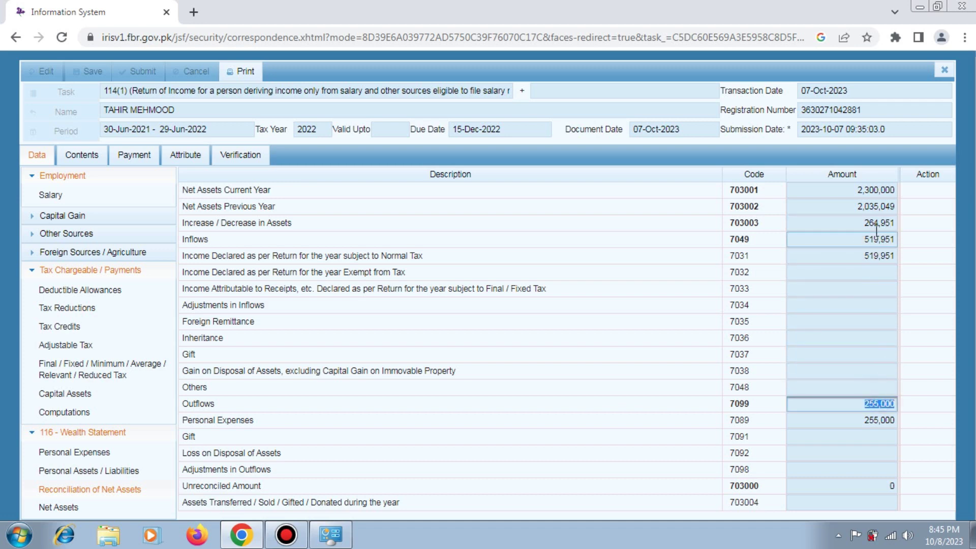
pyautogui.click(877, 224)
pyautogui.doubleClick(877, 224)
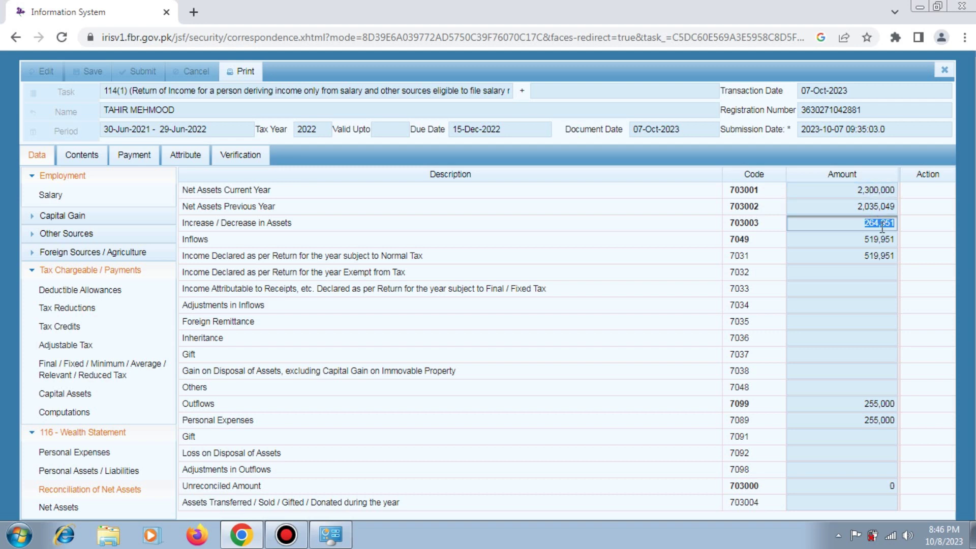
pyautogui.click(861, 207)
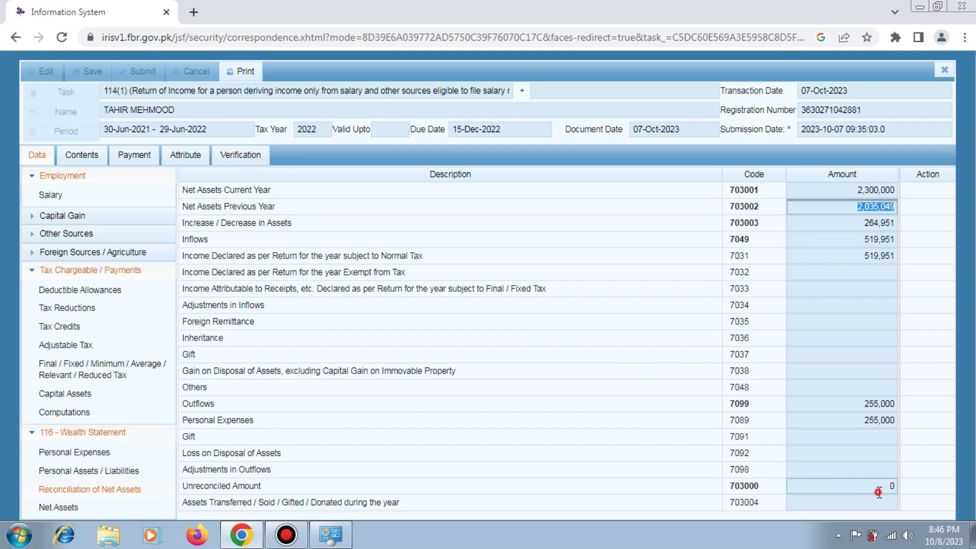
pyautogui.click(878, 492)
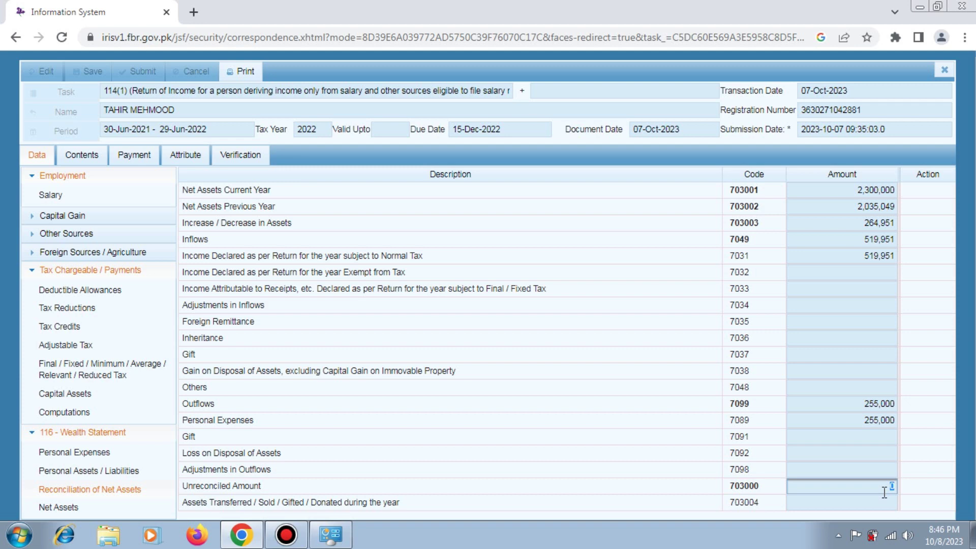
pyautogui.click(945, 72)
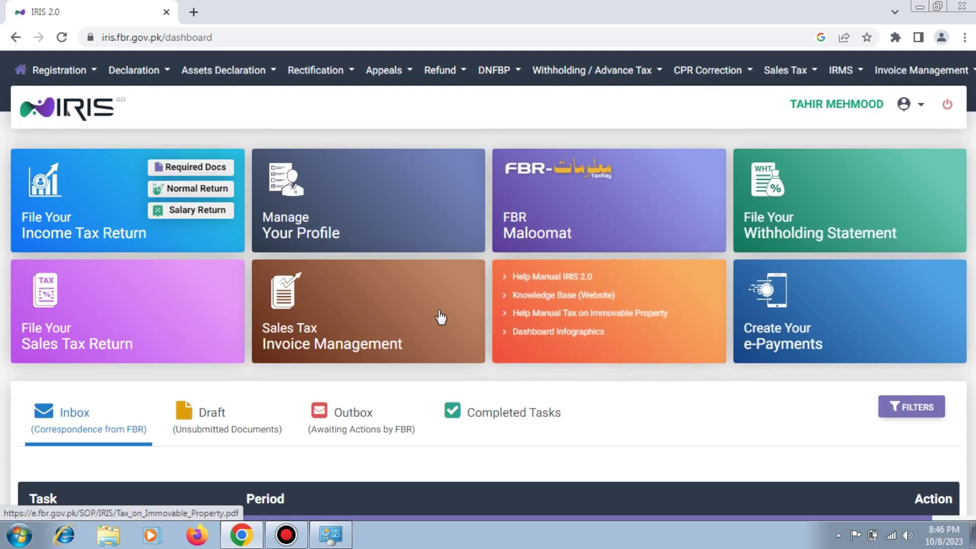
pyautogui.click(921, 106)
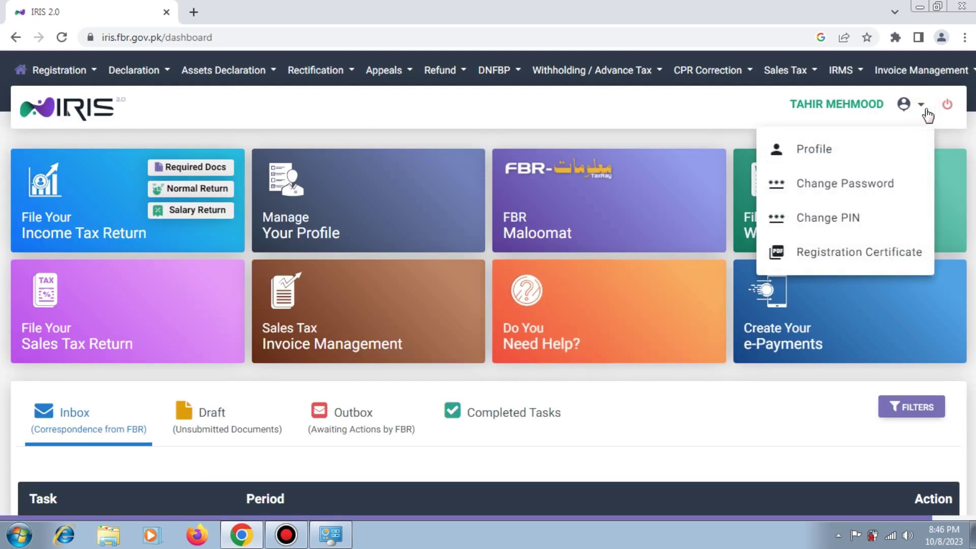
pyautogui.click(93, 72)
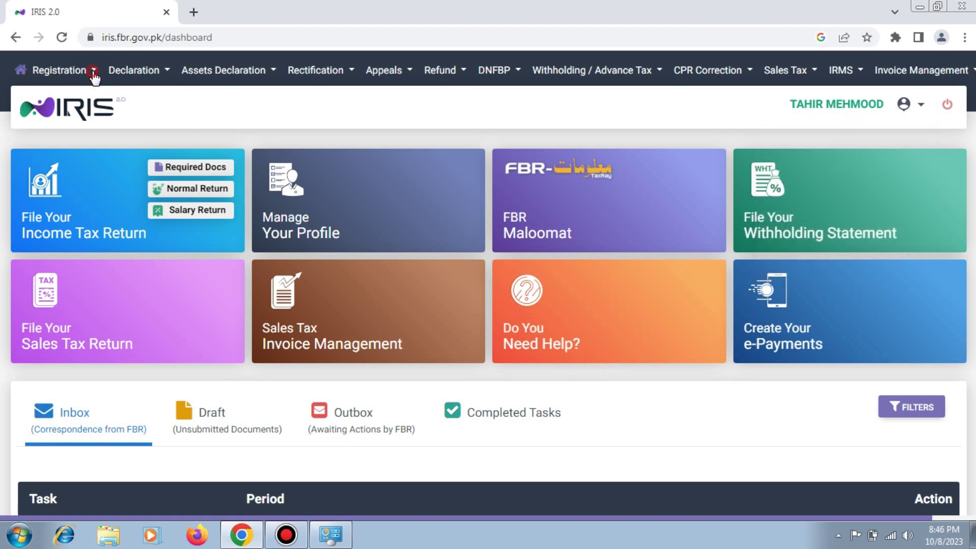
pyautogui.click(94, 75)
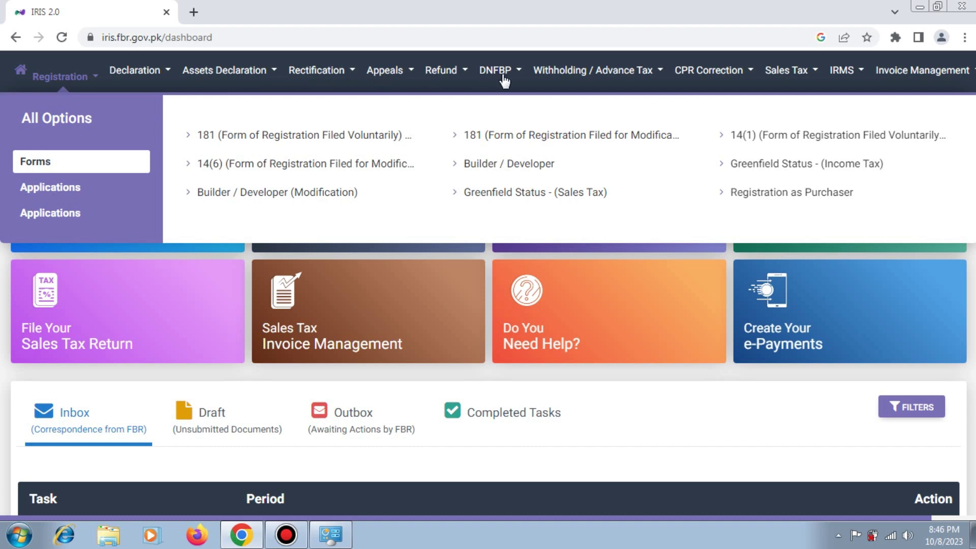
# - Open the tax year 2023 114(1) salary return from the completed declarations in Classic View and review its Salary data
pyautogui.click(541, 437)
pyautogui.scroll(-3, 692, 414)
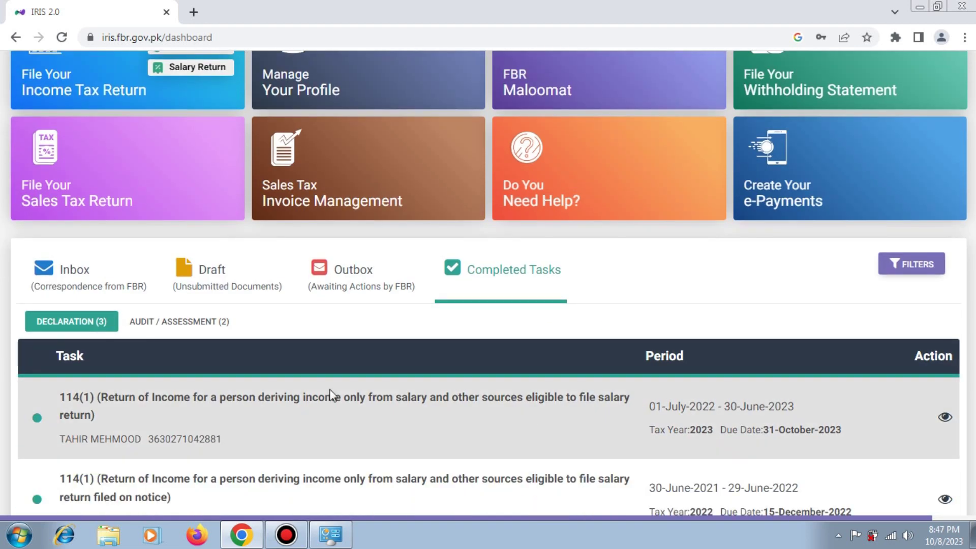
pyautogui.scroll(-3, 468, 354)
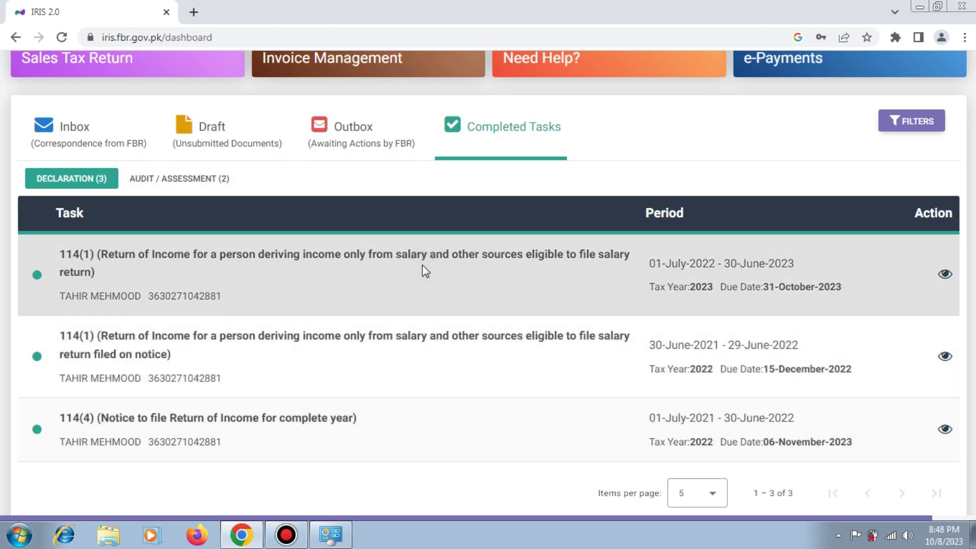
pyautogui.click(944, 278)
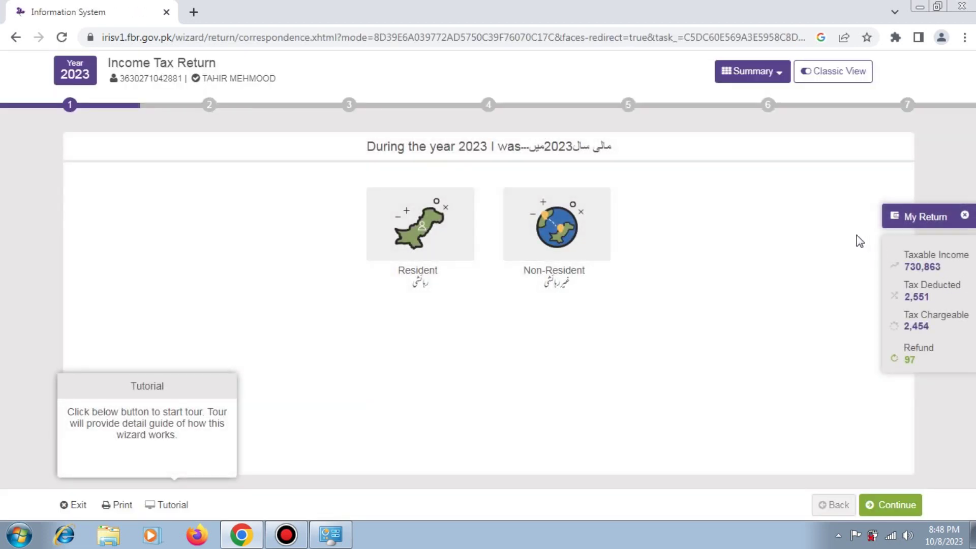
pyautogui.click(815, 77)
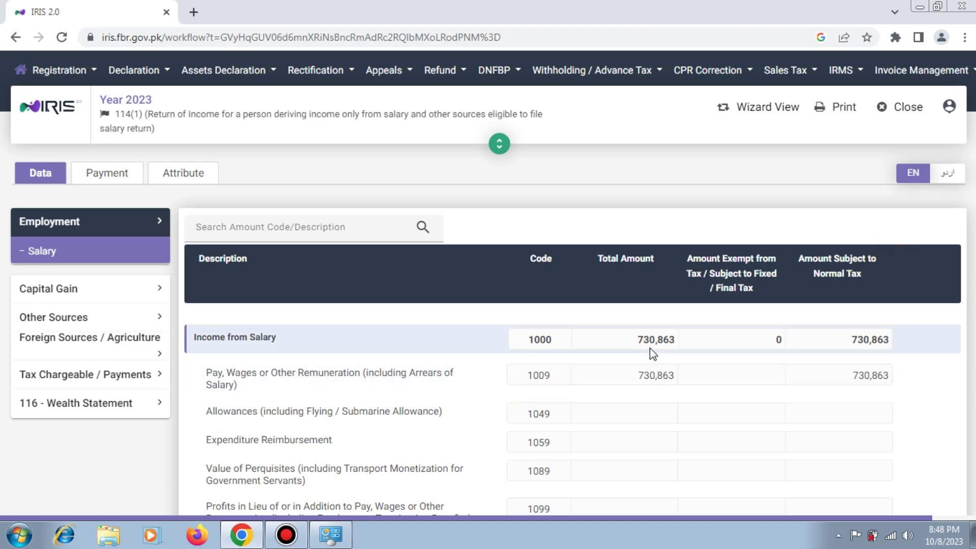
pyautogui.scroll(-2, 650, 346)
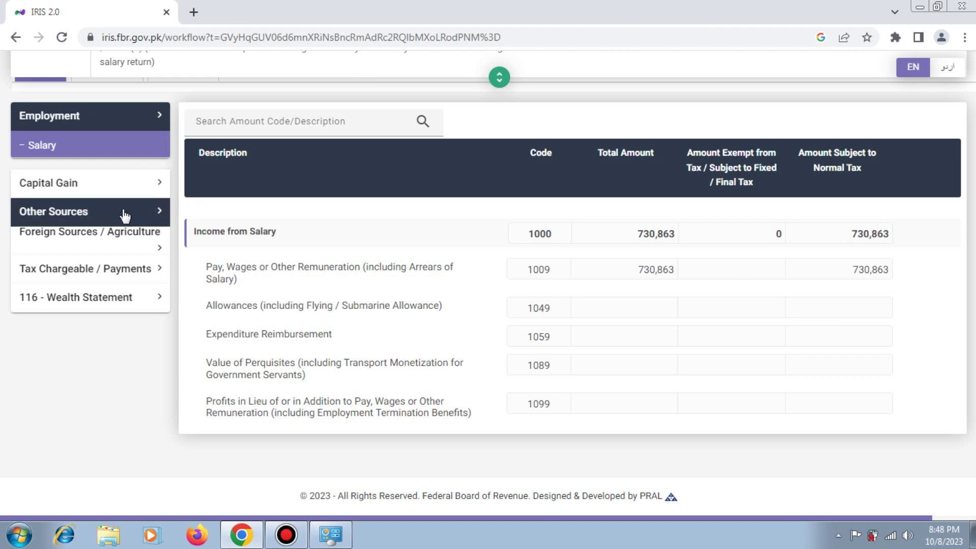
# - Examine Adjustable Tax under Tax Chargeable / Payments, checking the total, Salary of Employees u/s 149 and Cellphone Bill u/s 236(1)(a) rows
pyautogui.click(161, 274)
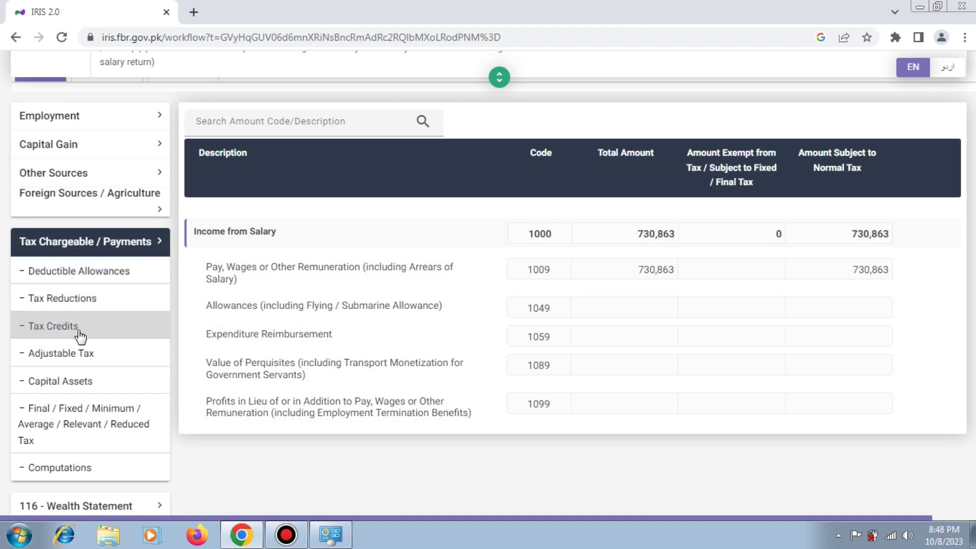
pyautogui.click(72, 357)
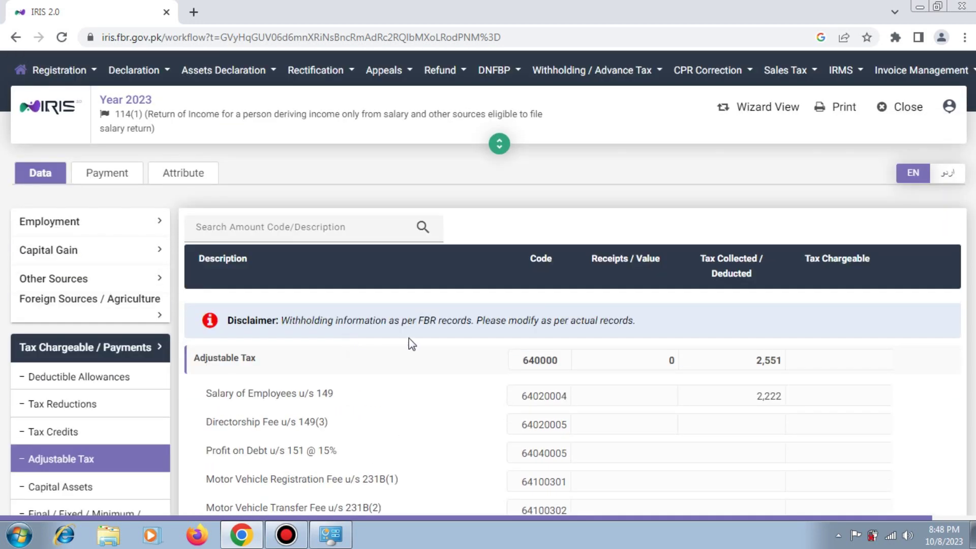
pyautogui.scroll(-5, 408, 338)
pyautogui.scroll(4, 410, 342)
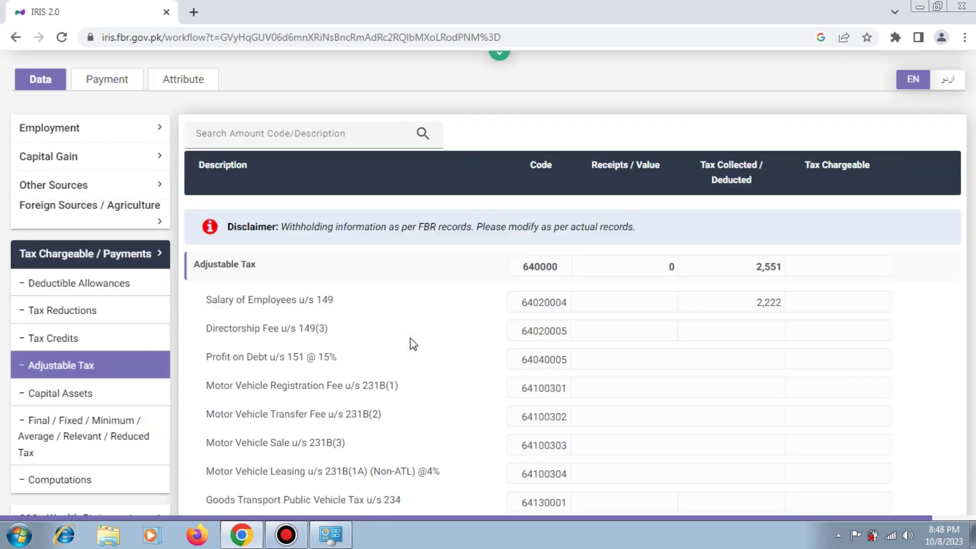
pyautogui.scroll(-3, 410, 342)
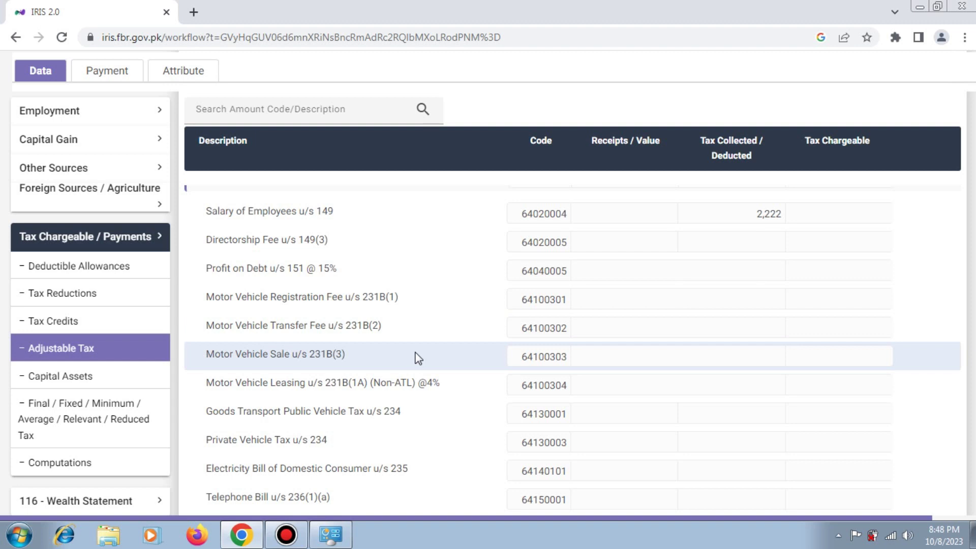
pyautogui.scroll(3, 632, 384)
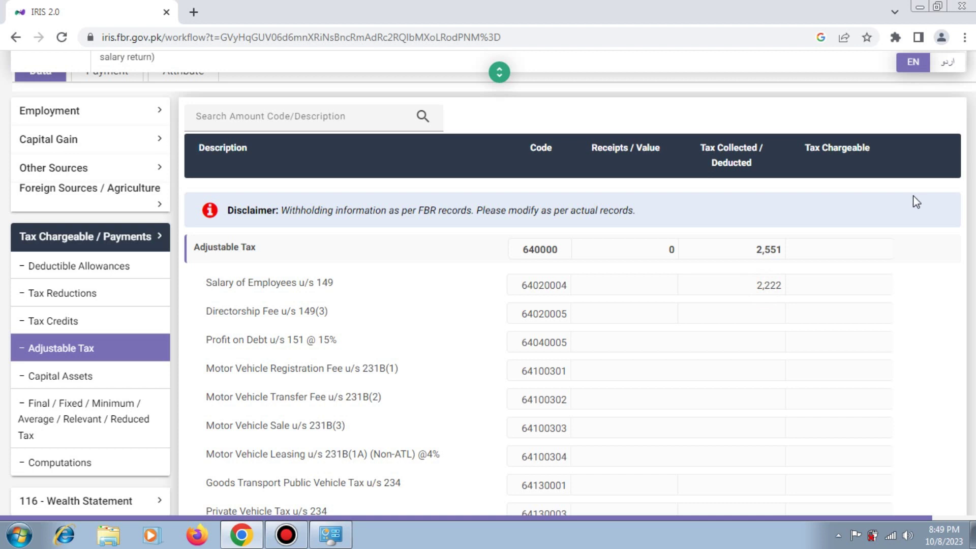
pyautogui.scroll(-3, 908, 264)
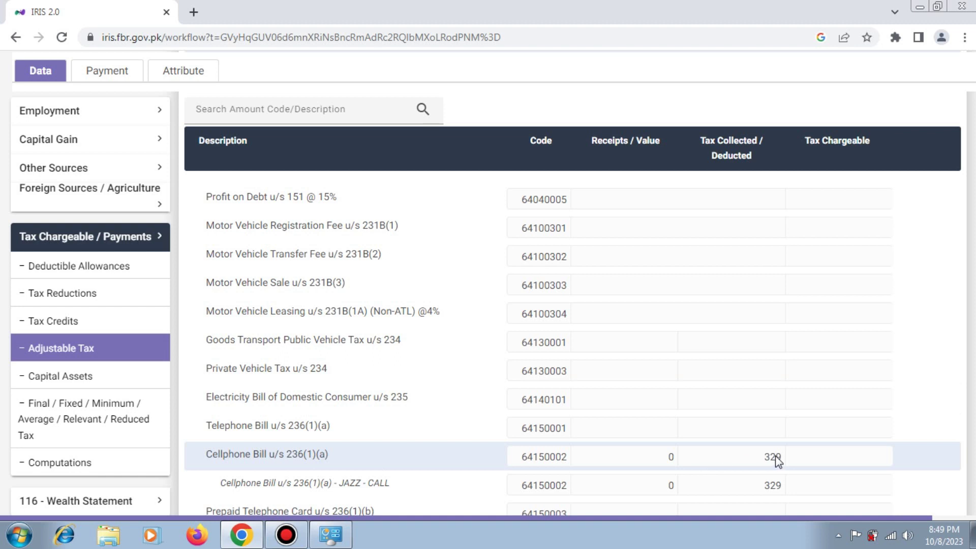
pyautogui.scroll(-2, 777, 458)
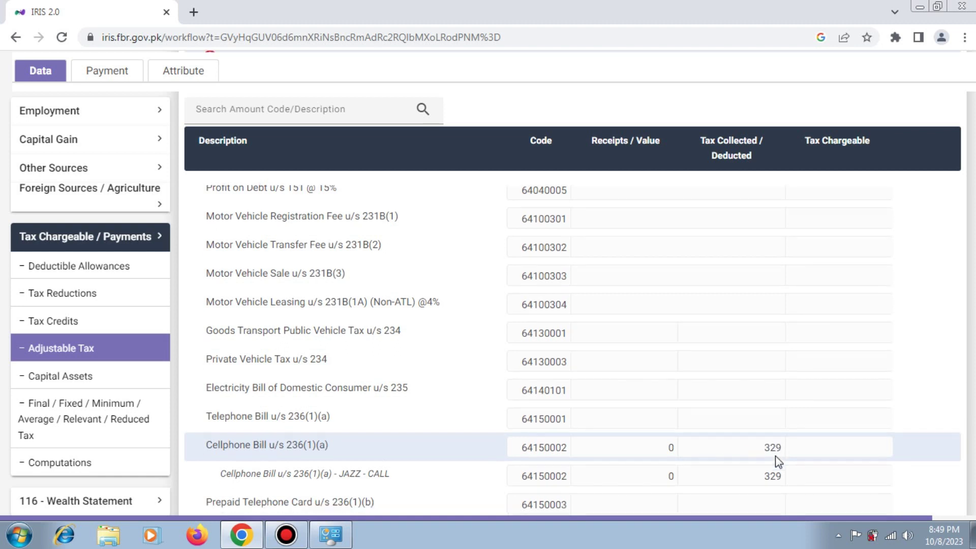
pyautogui.scroll(-5, 853, 389)
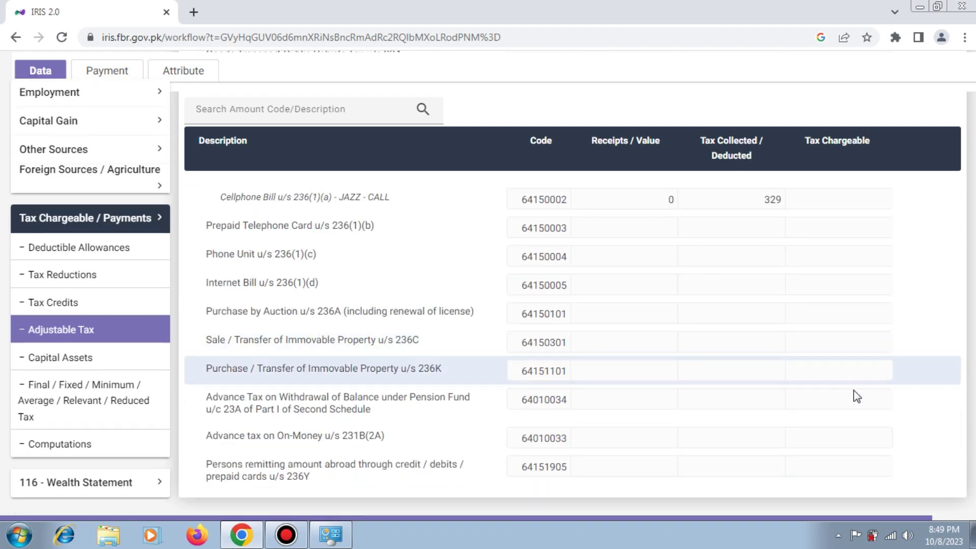
pyautogui.scroll(8, 811, 412)
pyautogui.scroll(3, 812, 412)
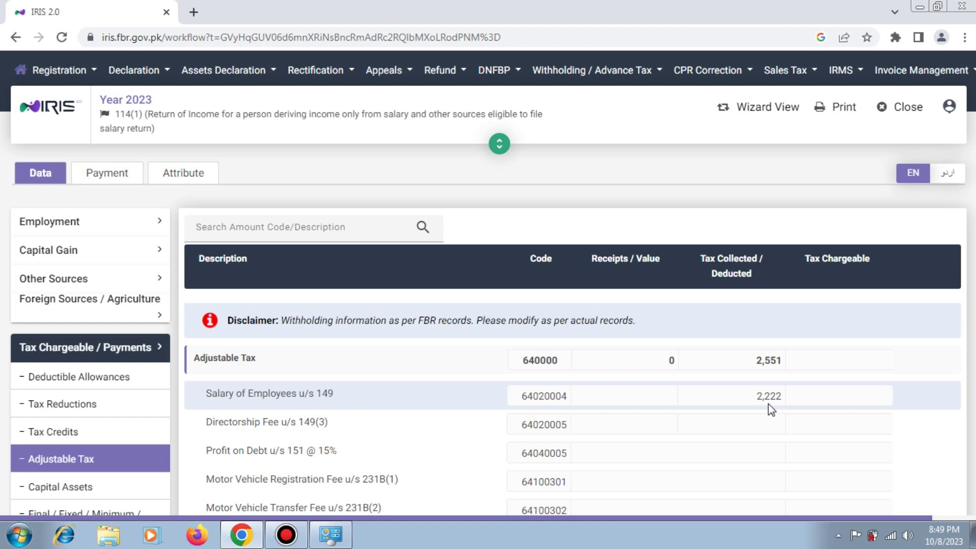
pyautogui.scroll(-5, 768, 404)
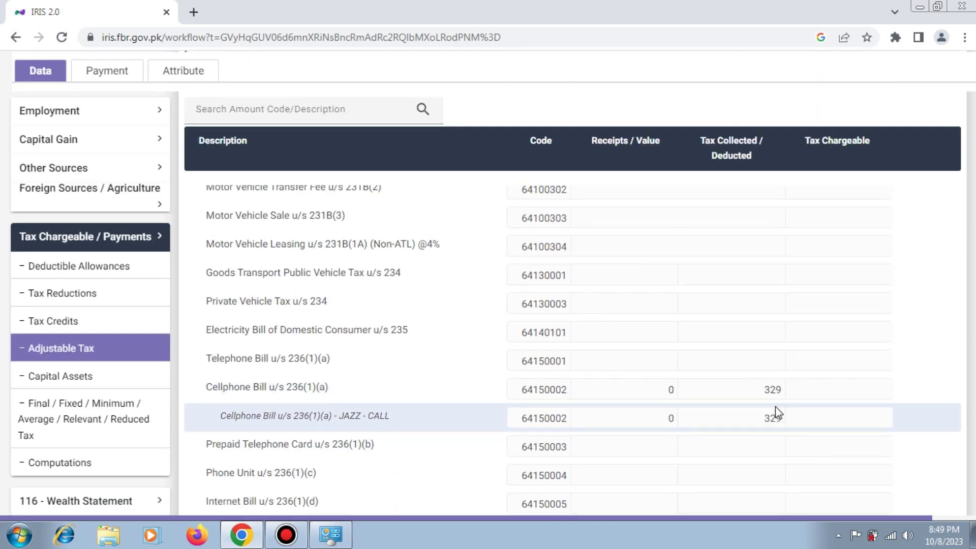
# - Recheck the Adjustable Tax total, and open Final / Fixed / Minimum / Average / Relevant / Reduced Tax to review its rows
pyautogui.scroll(5, 776, 412)
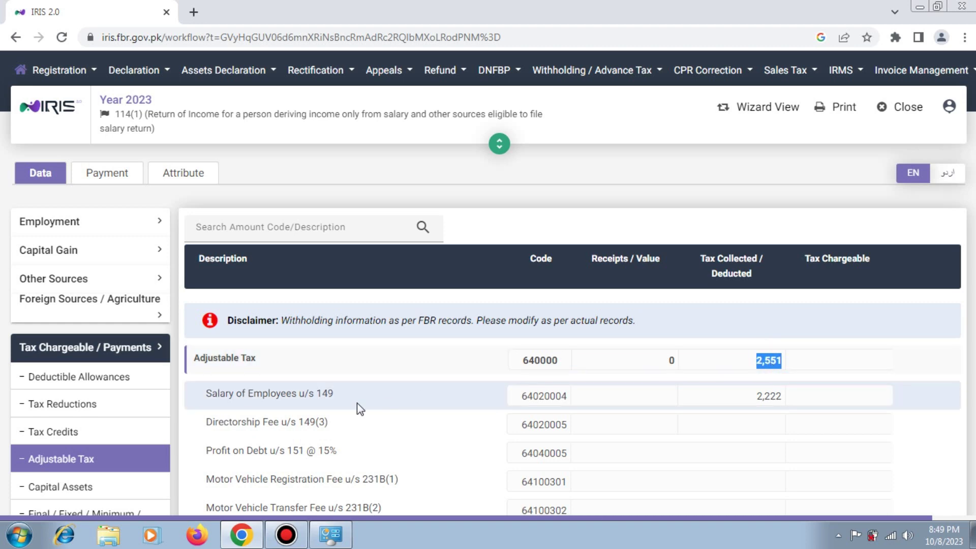
pyautogui.scroll(-2, 305, 407)
pyautogui.scroll(-3, 119, 400)
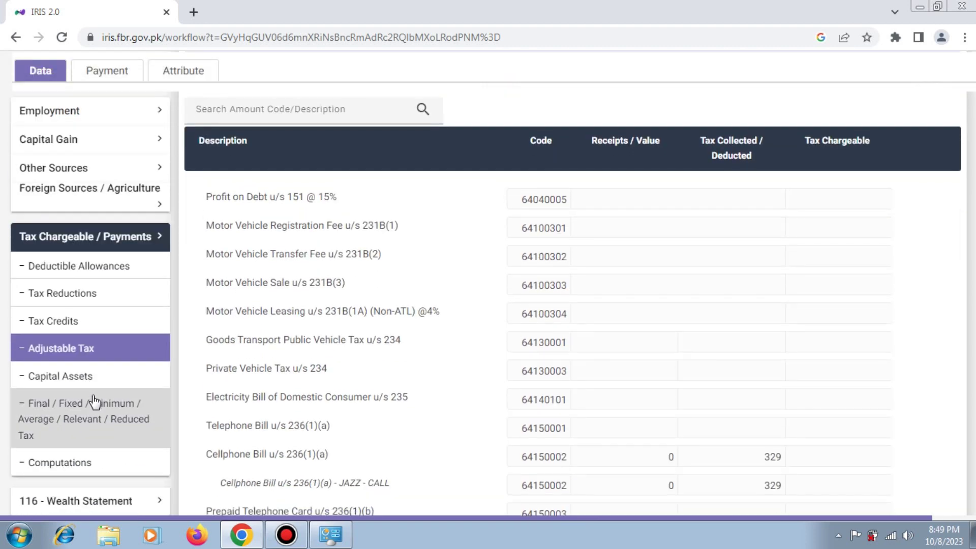
pyautogui.click(99, 423)
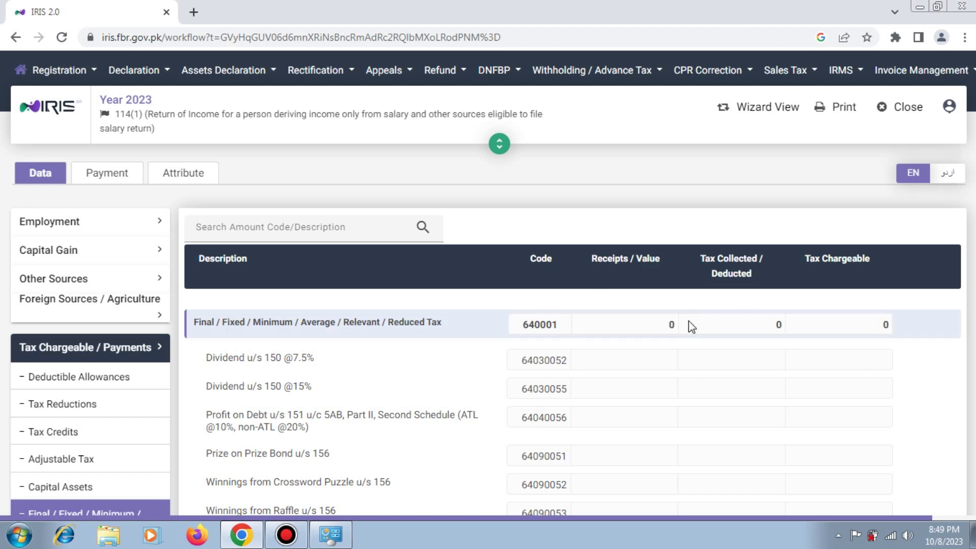
pyautogui.scroll(-8, 124, 428)
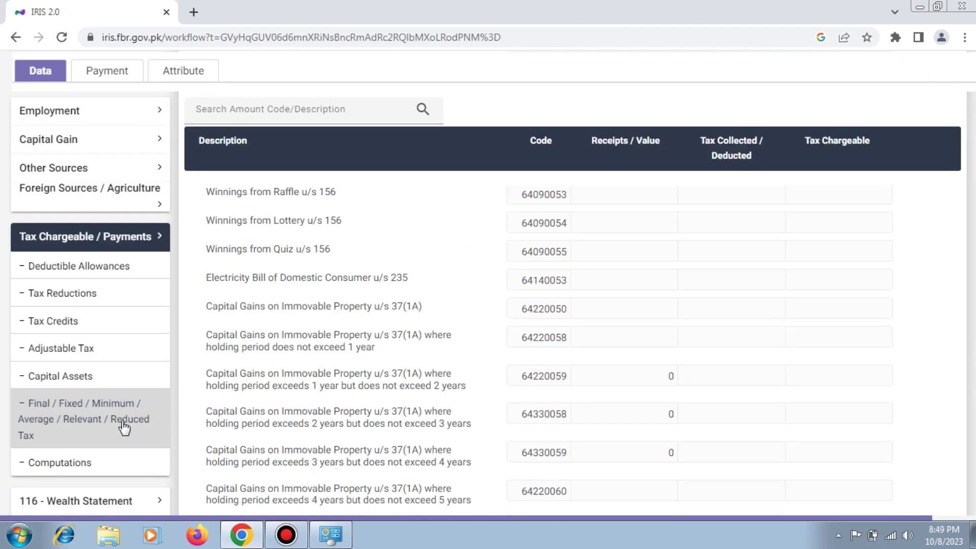
pyautogui.scroll(-4, 327, 396)
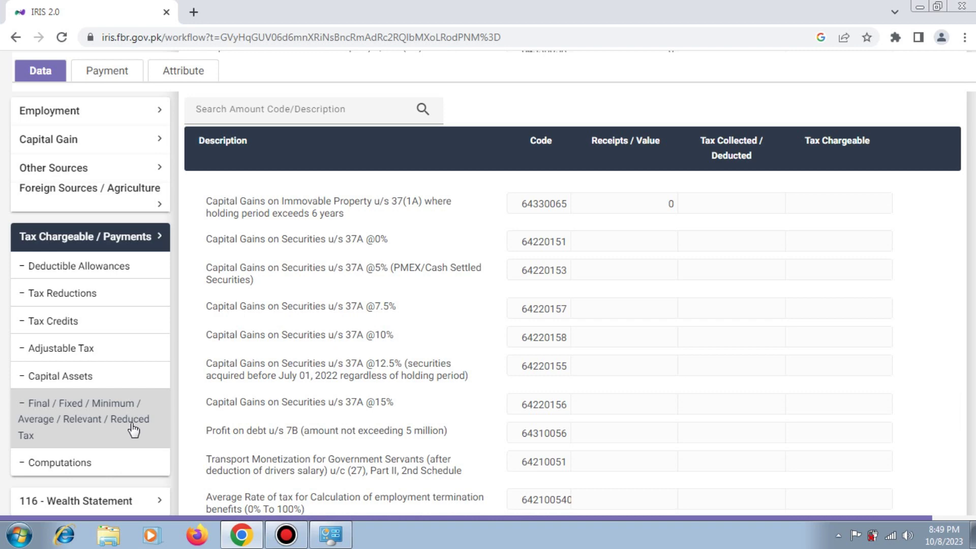
pyautogui.scroll(-6, 134, 429)
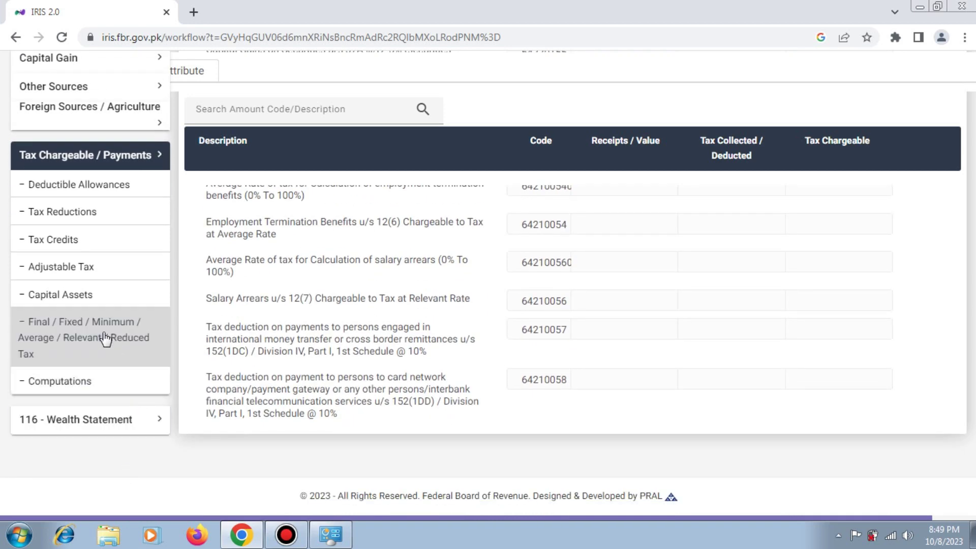
# - Open Personal Expenses under 116 - Wealth Statement and check Rates / Taxes / Charge / Cess and Other Personal / Household Expenses
pyautogui.click(153, 420)
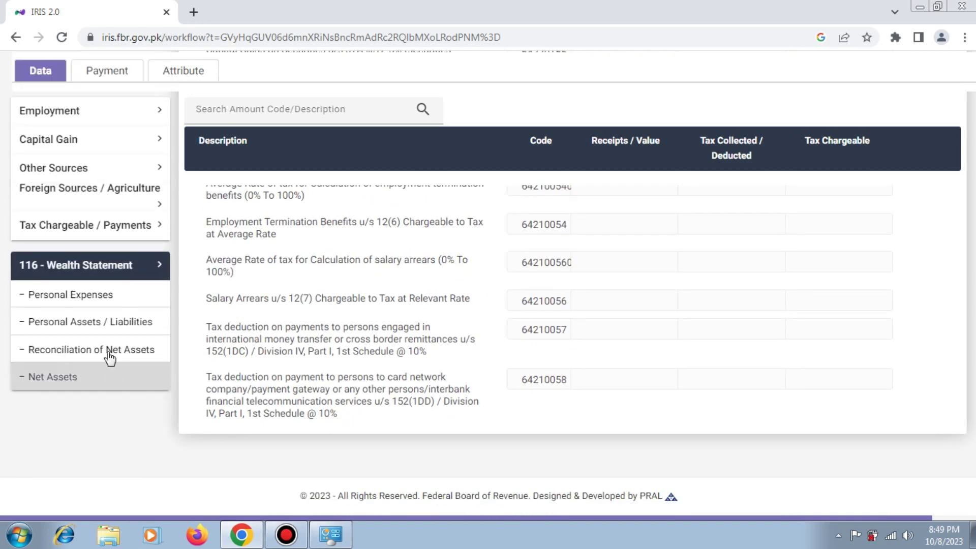
pyautogui.click(89, 296)
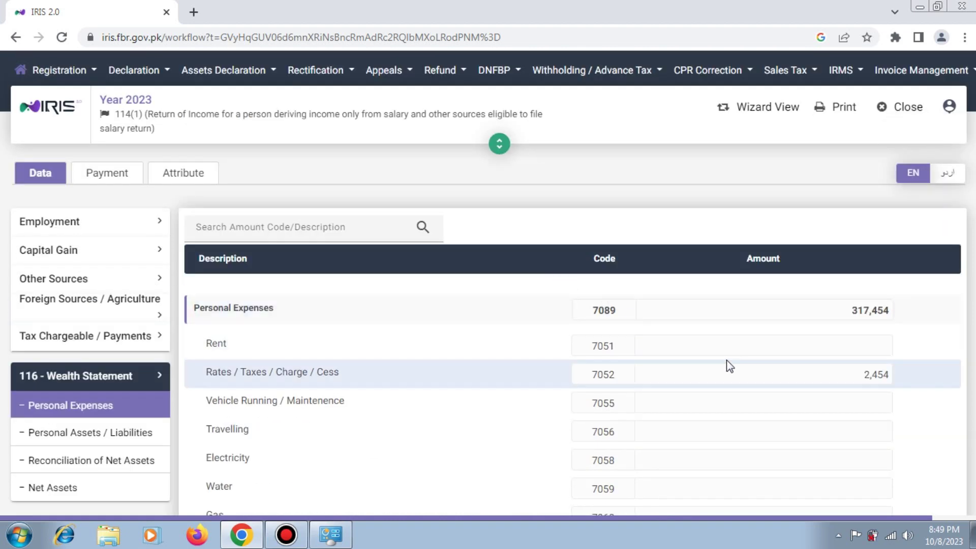
pyautogui.scroll(-3, 727, 360)
pyautogui.scroll(-4, 727, 360)
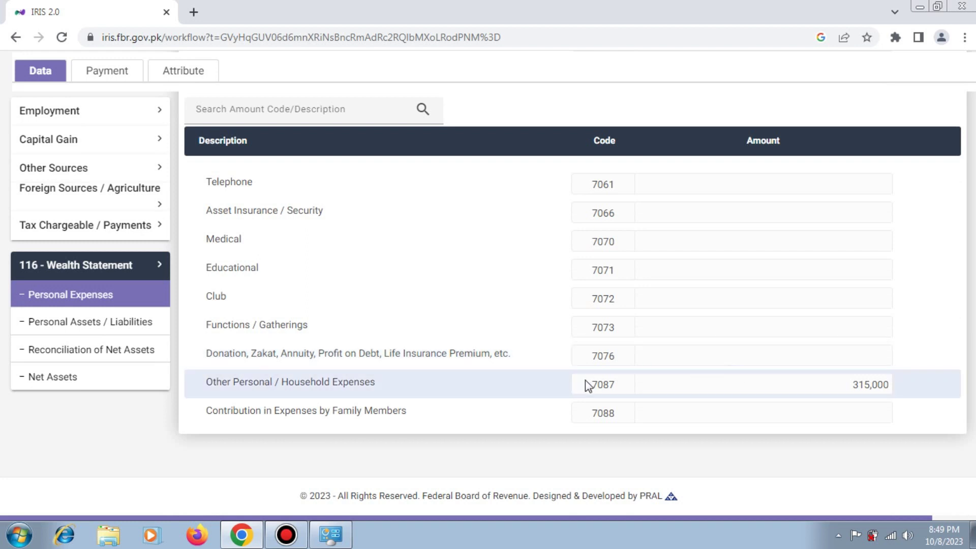
pyautogui.doubleClick(866, 388)
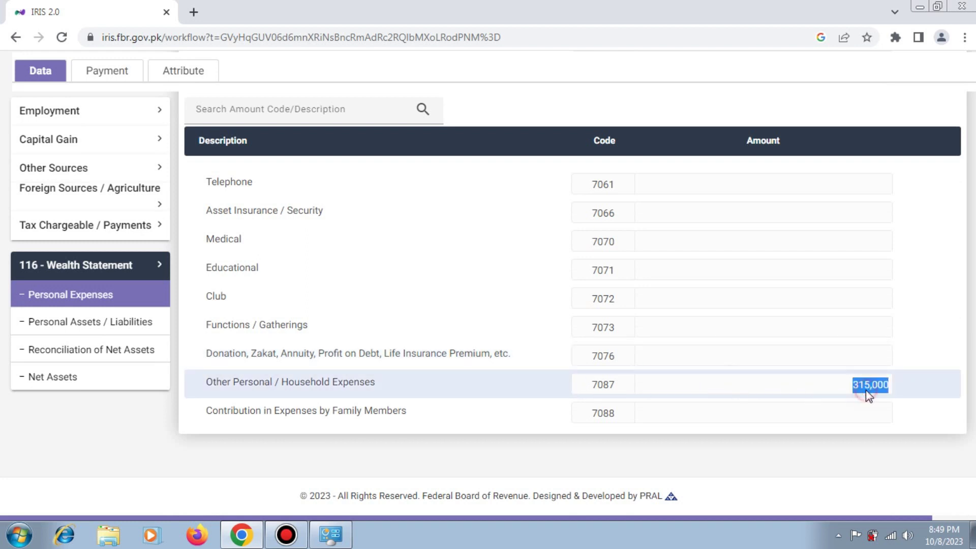
# - Compare the Personal Expenses total with the tax and household expense amounts that make it up
pyautogui.scroll(7, 866, 391)
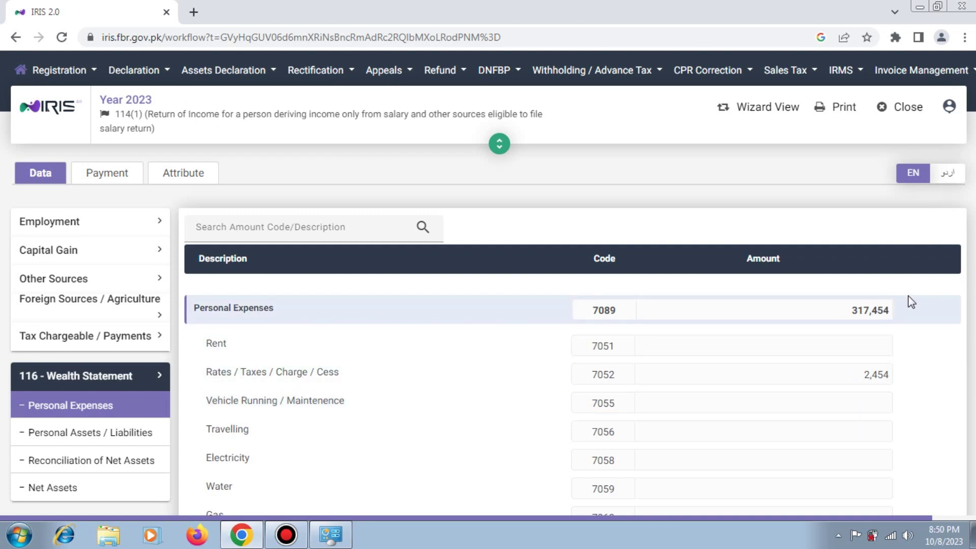
pyautogui.scroll(-7, 910, 302)
pyautogui.scroll(7, 910, 302)
pyautogui.scroll(-7, 887, 384)
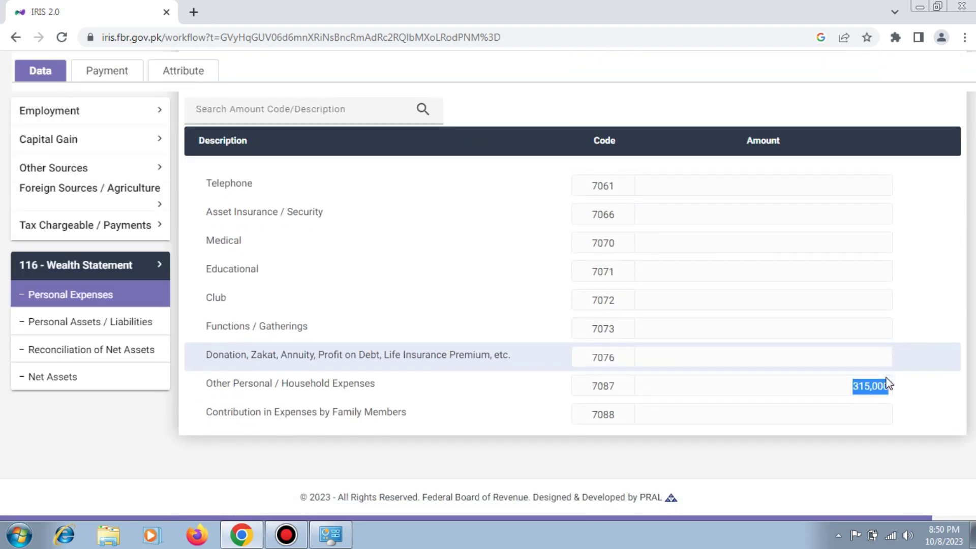
pyautogui.scroll(6, 883, 386)
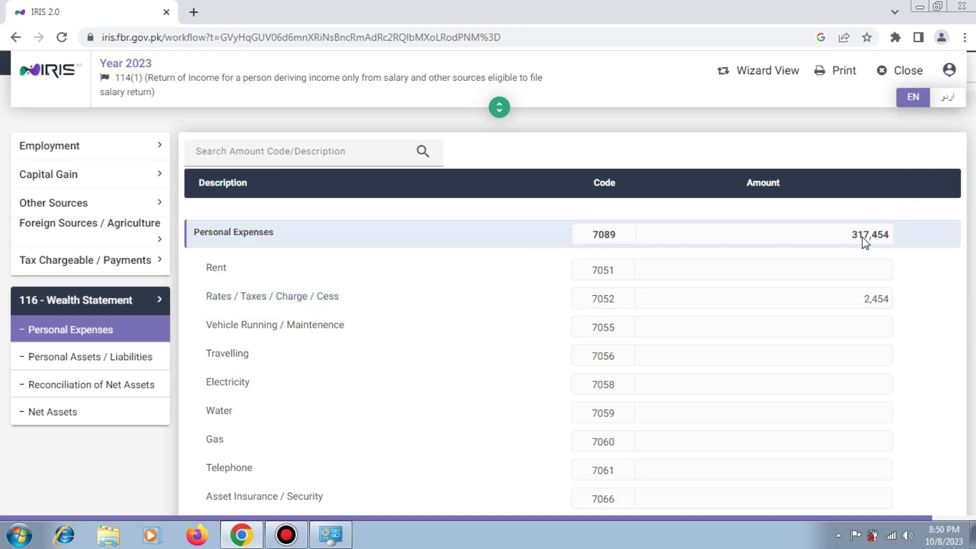
# - Open Personal Assets / Liabilities and examine the Precious Possession, Household Effect, Personal Item and Any Other Asset entries
pyautogui.click(87, 356)
pyautogui.scroll(-3, 398, 345)
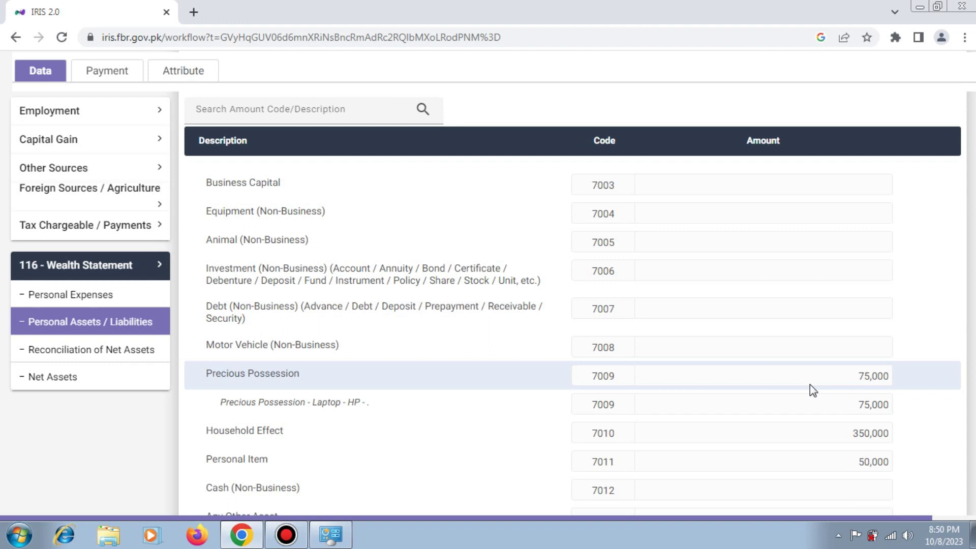
pyautogui.scroll(-3, 820, 388)
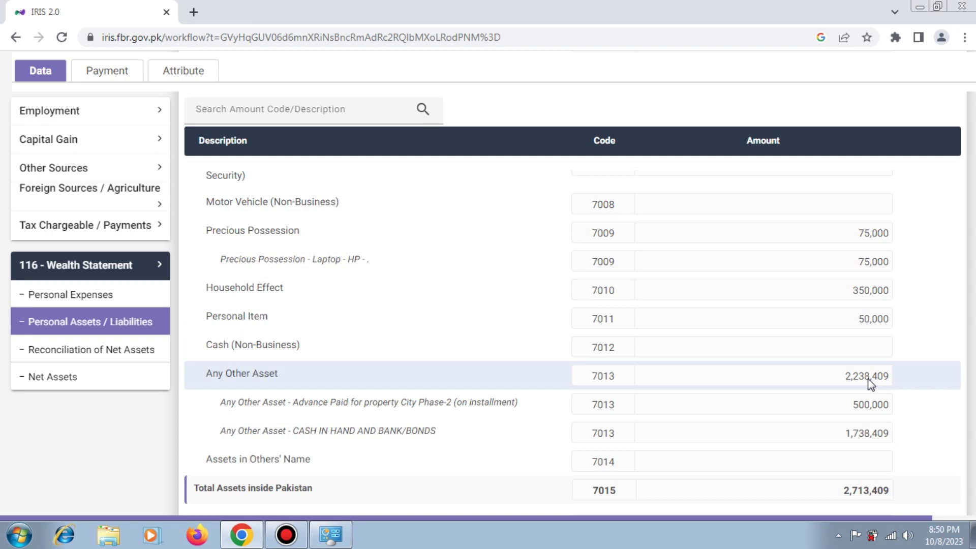
pyautogui.scroll(-2, 871, 384)
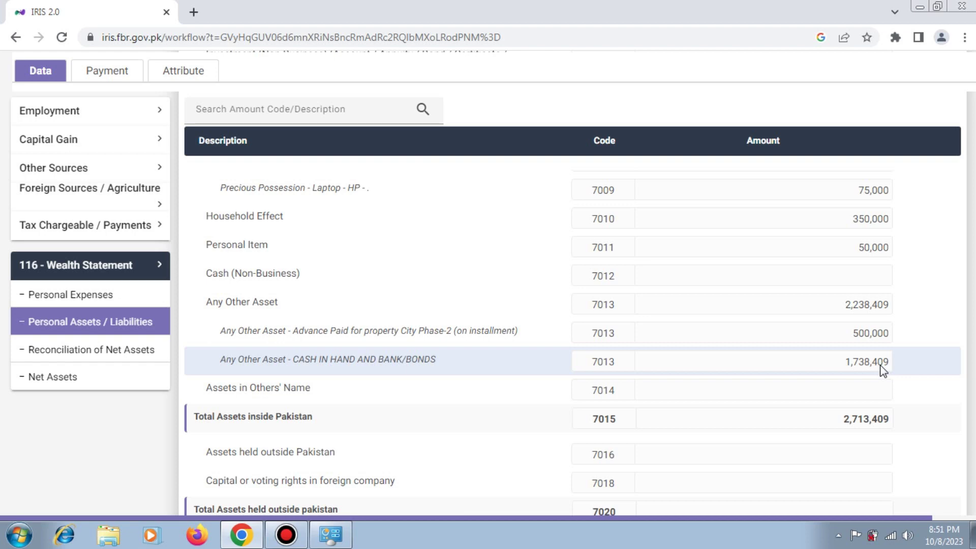
# - Check the listed personal assets against Total Assets inside Pakistan and Total Assets, and look through the remaining rows
pyautogui.scroll(5, 883, 371)
pyautogui.scroll(-4, 881, 371)
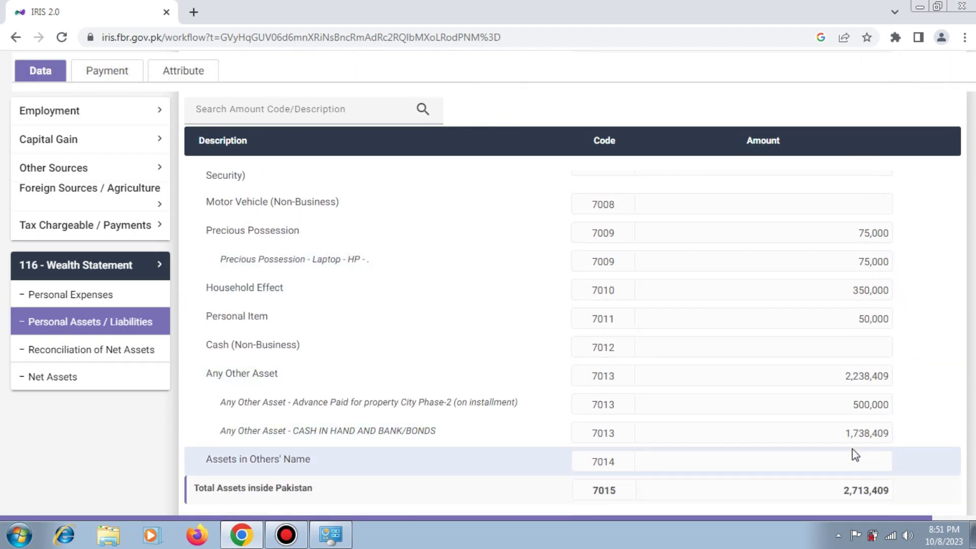
pyautogui.scroll(-1, 854, 453)
pyautogui.scroll(-3, 855, 453)
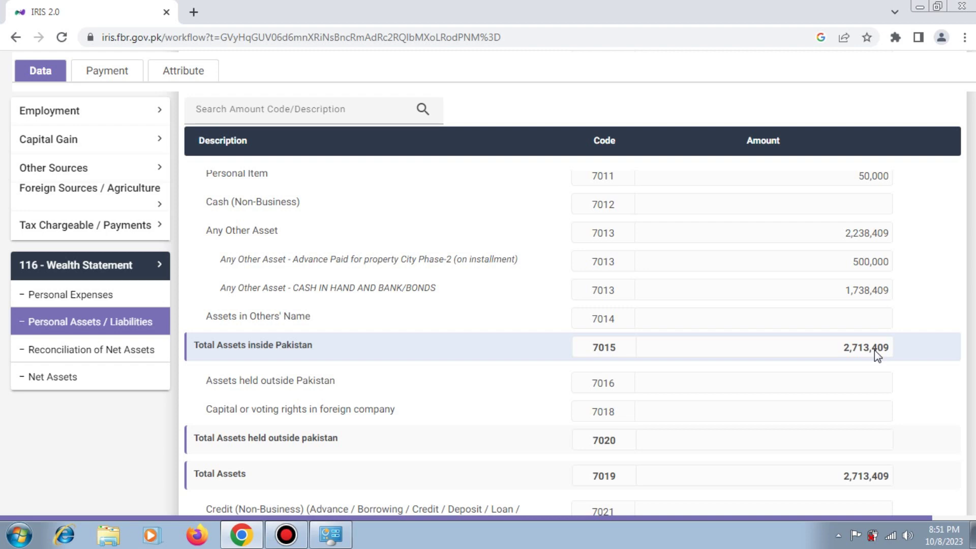
pyautogui.scroll(-4, 872, 376)
# - Open the 2023 Reconciliation of Net Assets and review current and previous year net assets, Increase / Decrease in Assets and Inflows
pyautogui.click(153, 357)
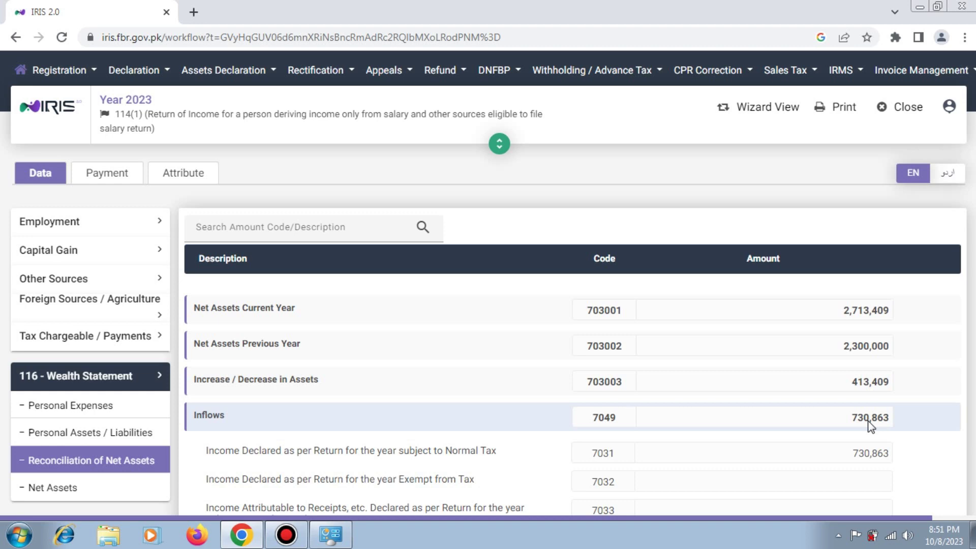
pyautogui.scroll(-5, 859, 422)
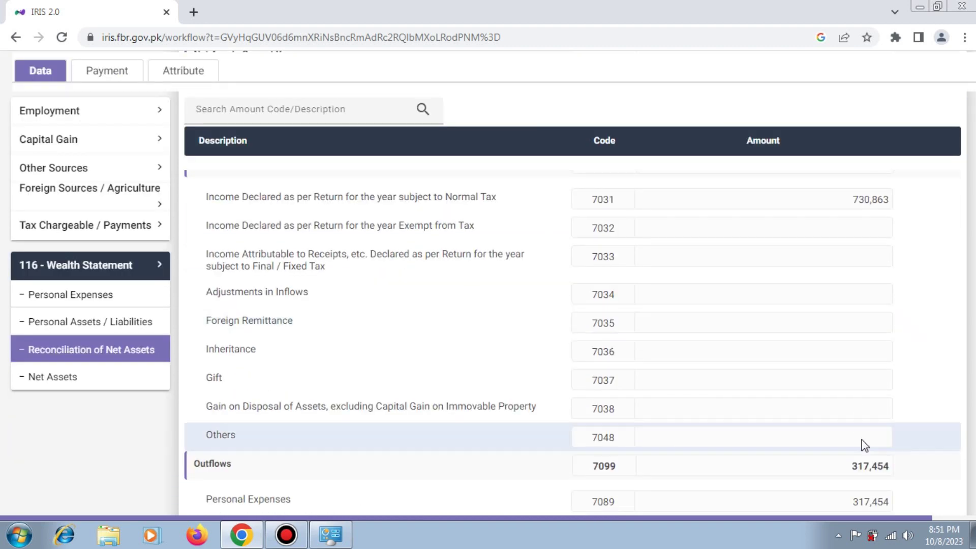
pyautogui.scroll(5, 865, 471)
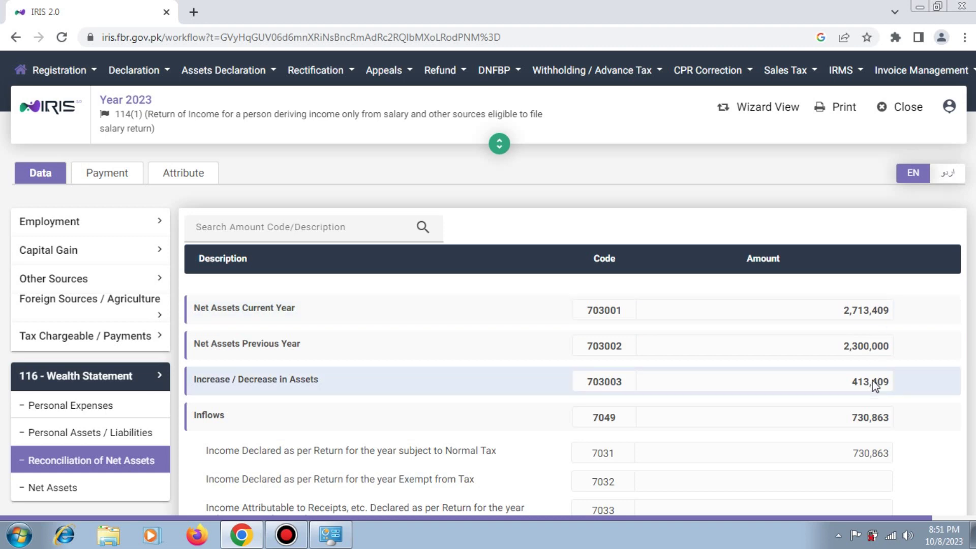
# - Compare the Inflows and Outflows in the 2023 reconciliation and check the Unreconciled Amount
pyautogui.scroll(-5, 870, 321)
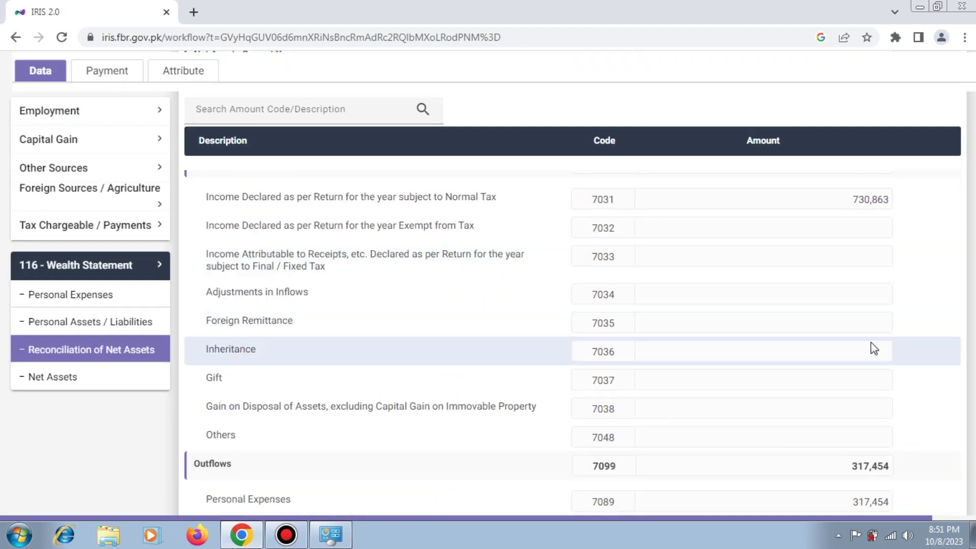
pyautogui.scroll(-2, 874, 346)
pyautogui.scroll(7, 874, 316)
pyautogui.scroll(-6, 877, 356)
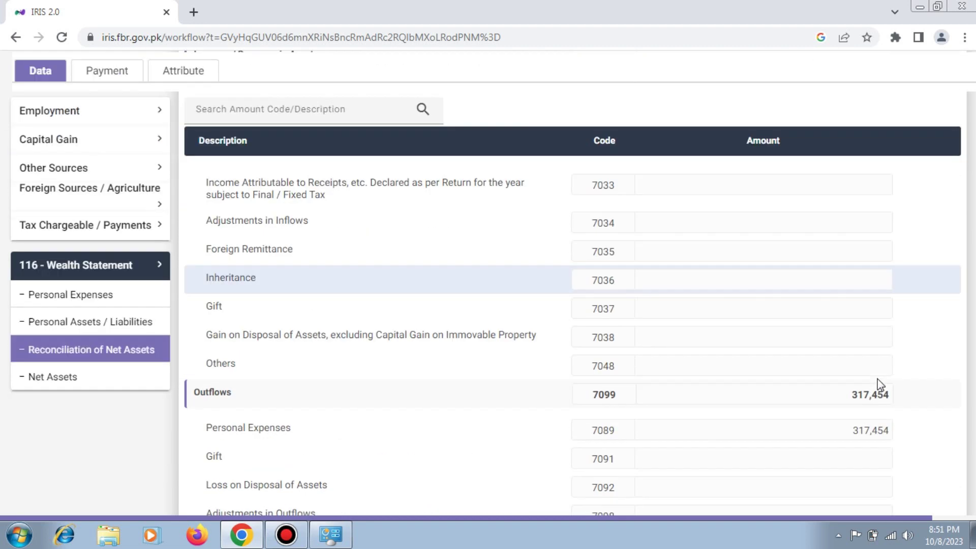
pyautogui.scroll(-3, 880, 385)
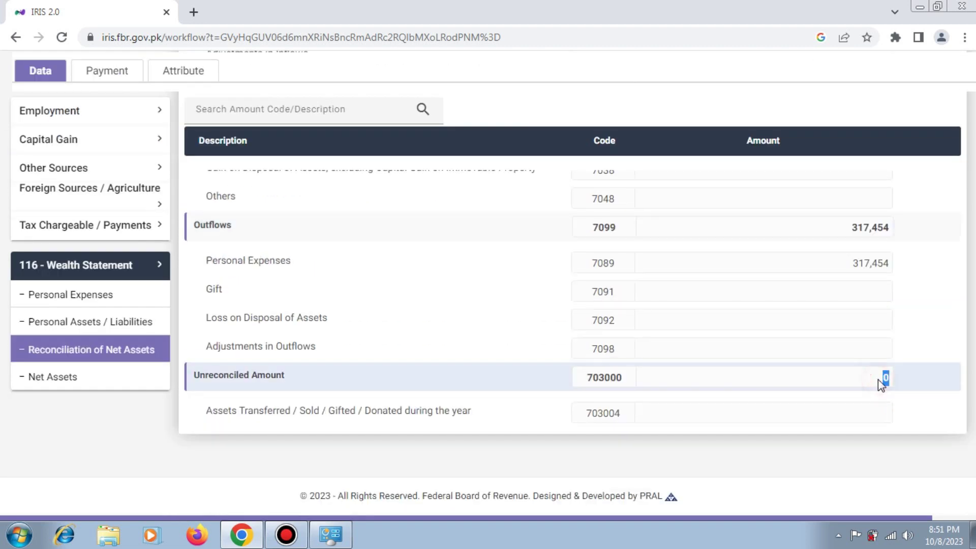